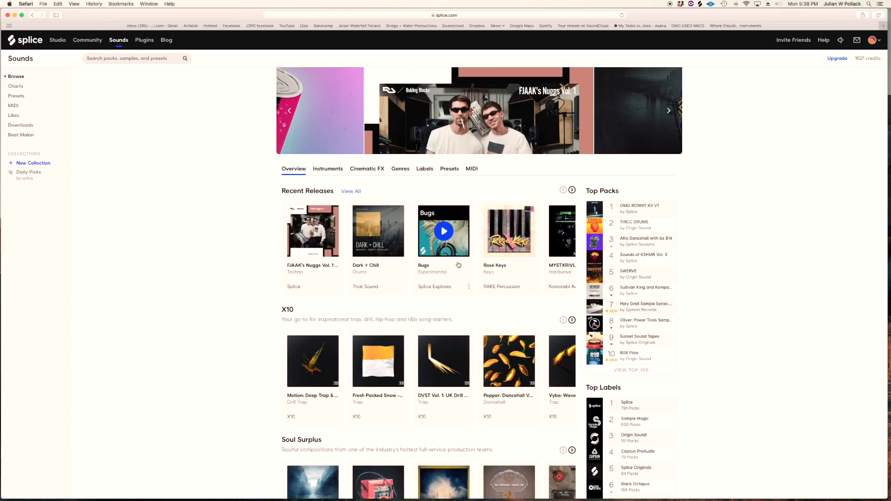
Browse Splice's featured sound packs and the sample results for "lofi drum loop"
{"action": "scroll", "coordinate": [458, 265], "scroll_direction": "down", "scroll_amount": 14}
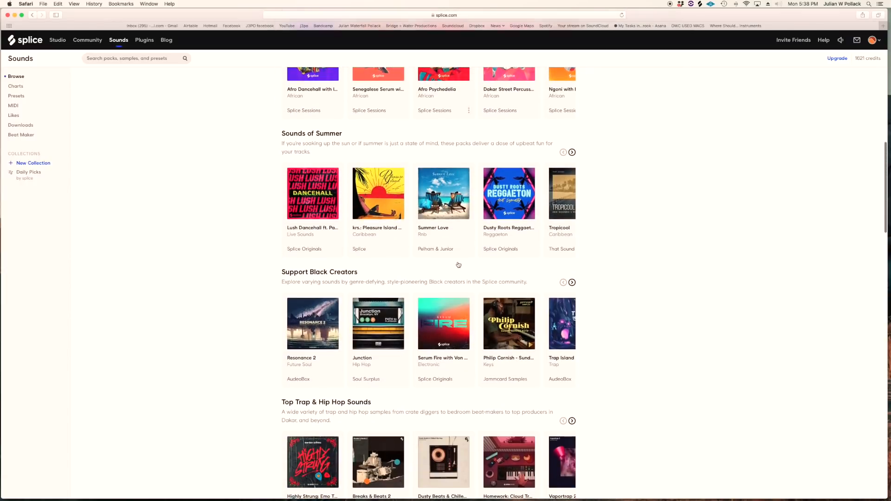
{"action": "scroll", "coordinate": [459, 265], "scroll_direction": "down", "scroll_amount": 6}
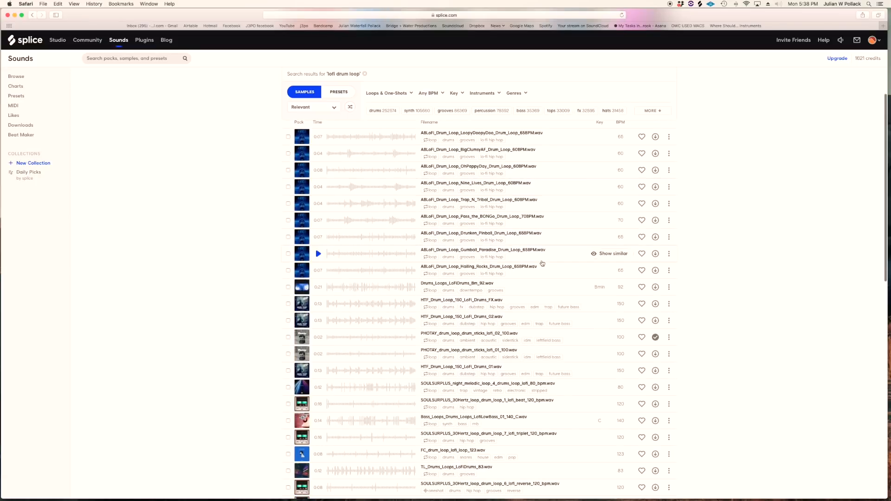
{"action": "scroll", "coordinate": [412, 239], "scroll_direction": "up", "scroll_amount": 1}
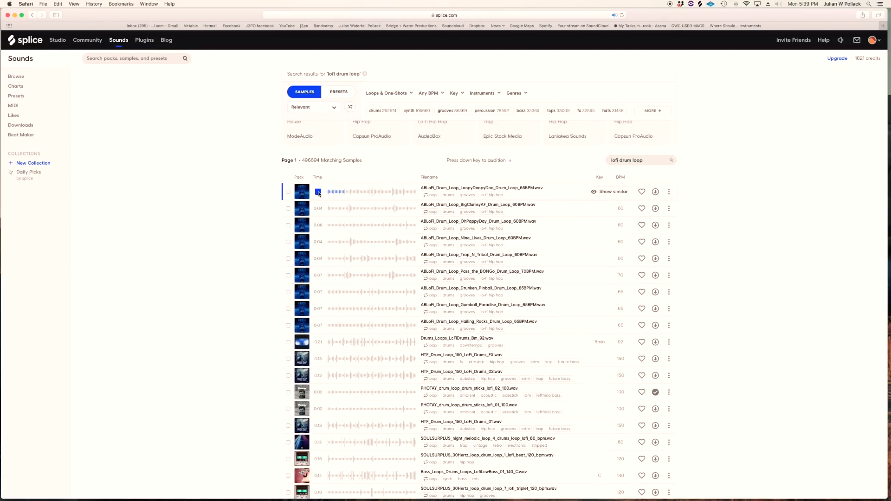
{"action": "scroll", "coordinate": [369, 196], "scroll_direction": "up", "scroll_amount": 3}
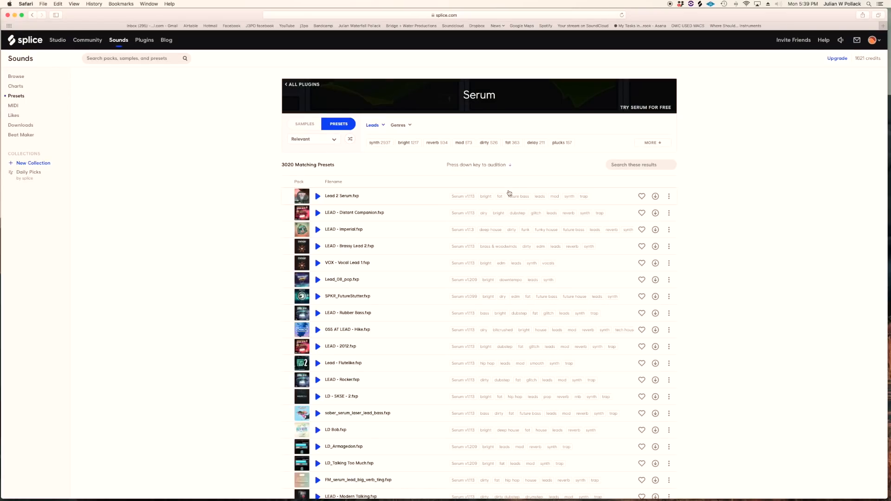
Look through the Serum lead presets and the RC-20 Retro Color plugin page
{"action": "scroll", "coordinate": [509, 193], "scroll_direction": "down", "scroll_amount": 3}
{"action": "scroll", "coordinate": [509, 193], "scroll_direction": "down", "scroll_amount": 15}
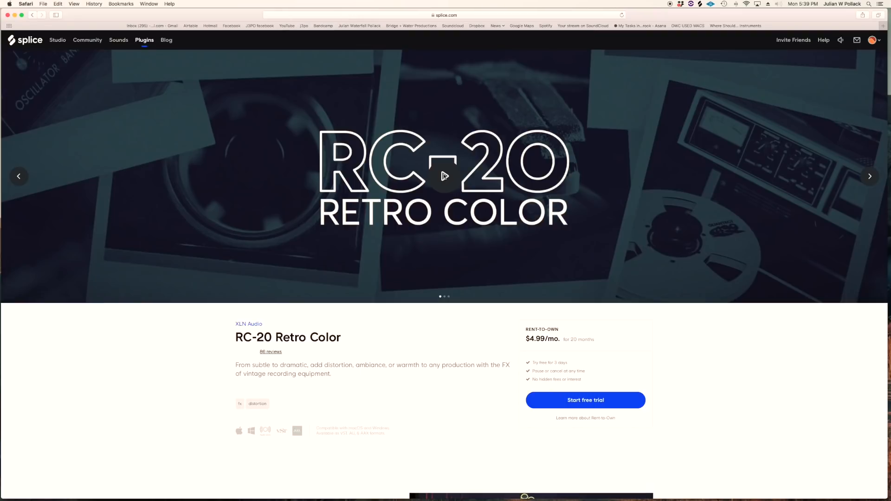
{"action": "scroll", "coordinate": [445, 176], "scroll_direction": "down", "scroll_amount": 3}
{"action": "scroll", "coordinate": [444, 176], "scroll_direction": "down", "scroll_amount": 2}
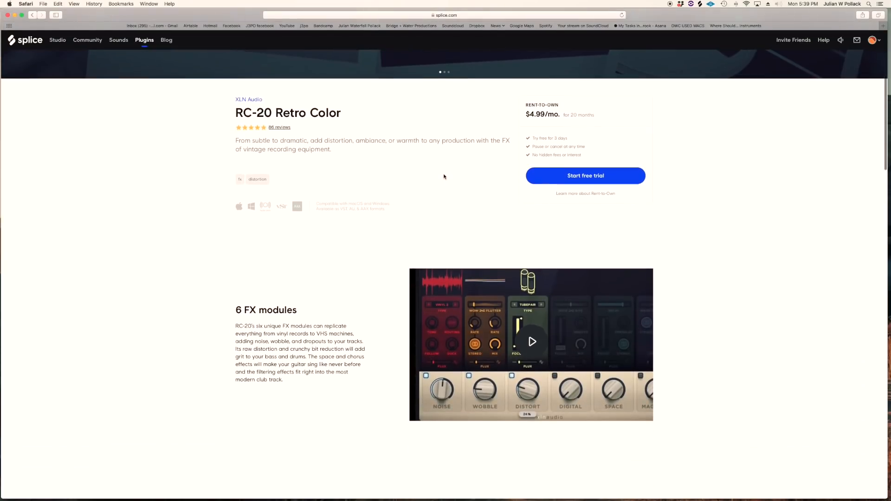
{"action": "left_click", "coordinate": [32, 15]}
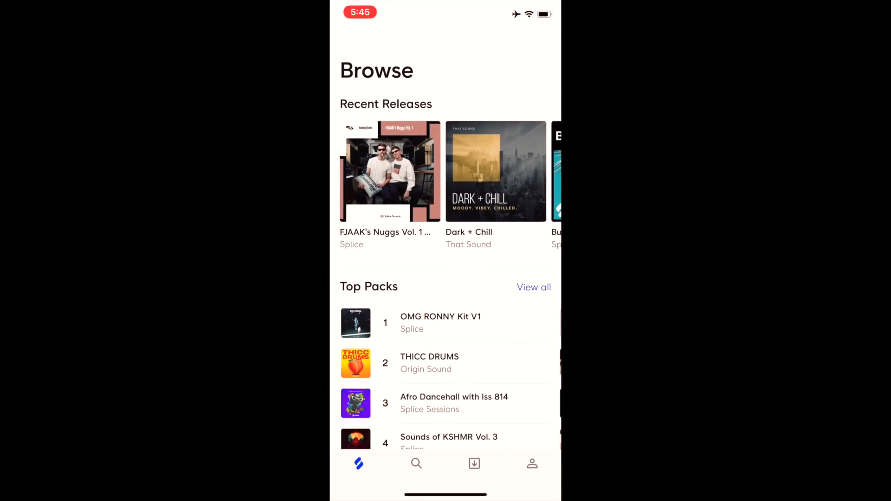
Browse the packs in the Splice mobile app and view the samples of the Dark Garage 3 pack
{"action": "scroll", "coordinate": [446, 238], "scroll_direction": "down", "scroll_amount": 15}
{"action": "scroll", "coordinate": [446, 238], "scroll_direction": "down", "scroll_amount": 10}
{"action": "scroll", "coordinate": [445, 238], "scroll_direction": "down", "scroll_amount": 10}
{"action": "scroll", "coordinate": [445, 238], "scroll_direction": "down", "scroll_amount": 10}
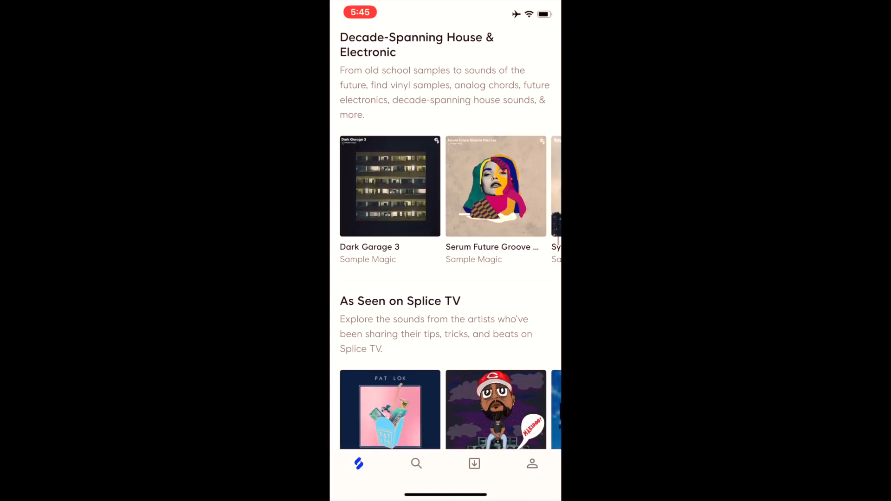
{"action": "left_click", "coordinate": [390, 186]}
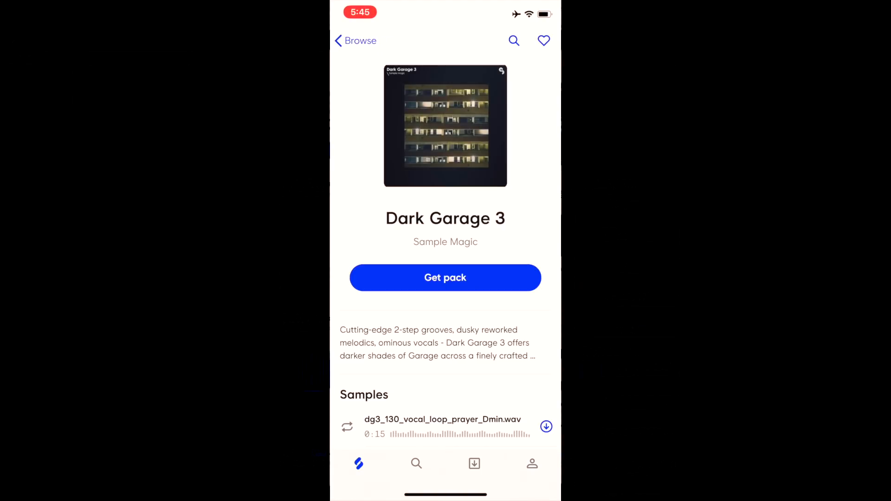
{"action": "scroll", "coordinate": [445, 250], "scroll_direction": "down", "scroll_amount": 7}
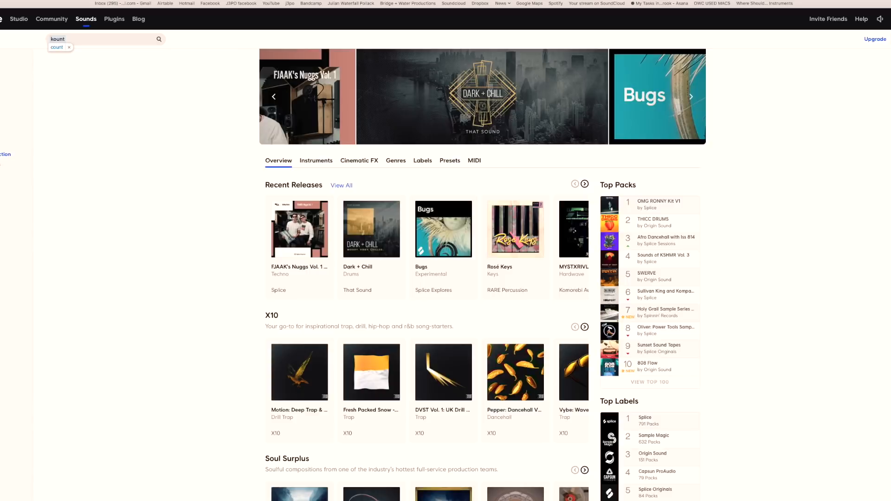
Search Splice Sounds for "kount" and narrow the results to loops tagged synth
{"action": "key", "text": "Return"}
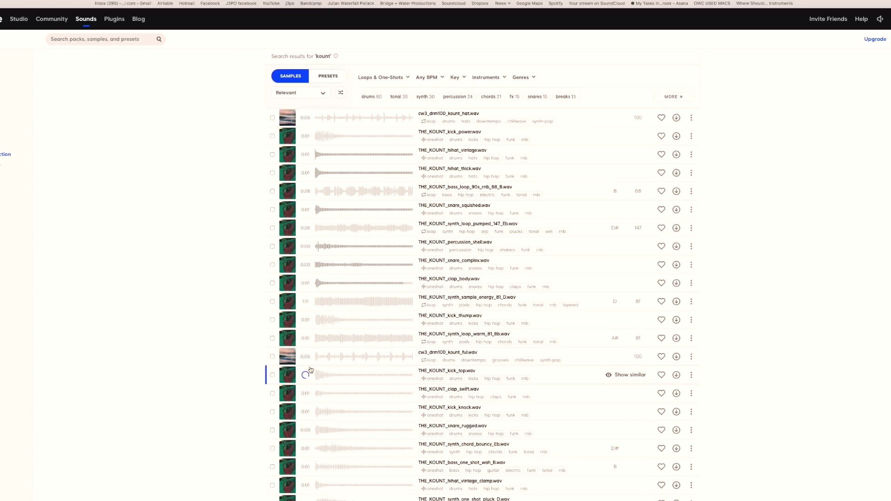
{"action": "scroll", "coordinate": [316, 368], "scroll_direction": "down", "scroll_amount": 2}
{"action": "key", "text": "Up"}
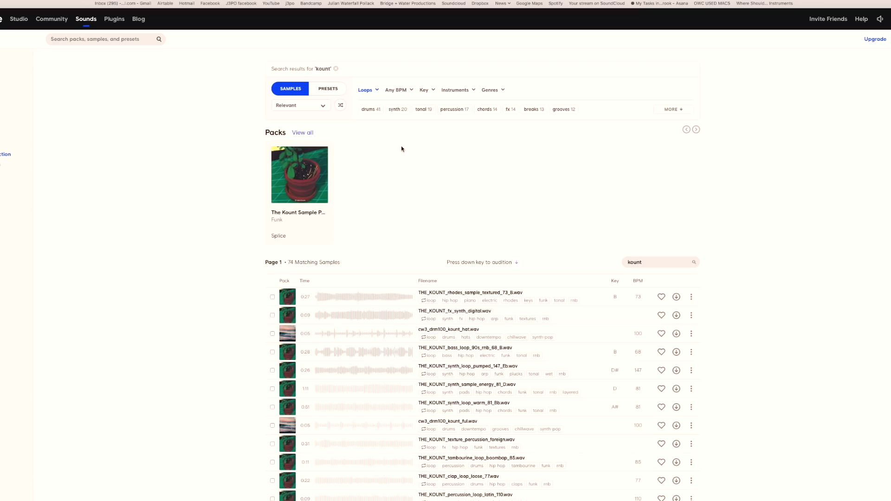
{"action": "left_click", "coordinate": [392, 109]}
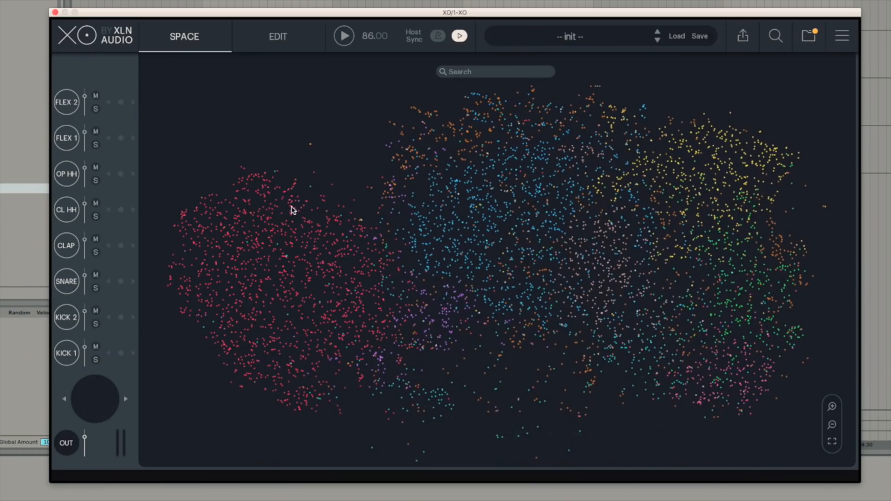
In XO, audition samples across the Space map, and scan and refresh the sample folders
{"action": "mouse_move", "coordinate": [227, 279]}
{"action": "left_mouse_down"}
{"action": "mouse_move", "coordinate": [617, 253]}
{"action": "mouse_move", "coordinate": [851, 205]}
{"action": "left_mouse_up"}
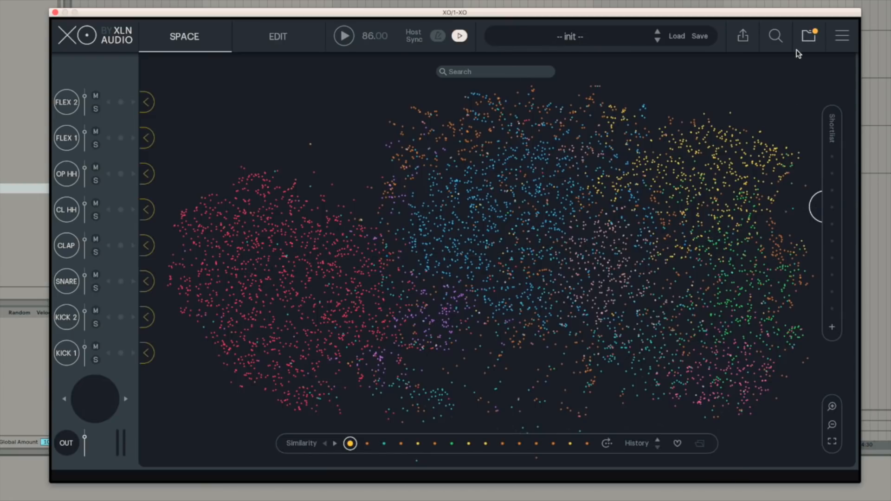
{"action": "left_click", "coordinate": [809, 37]}
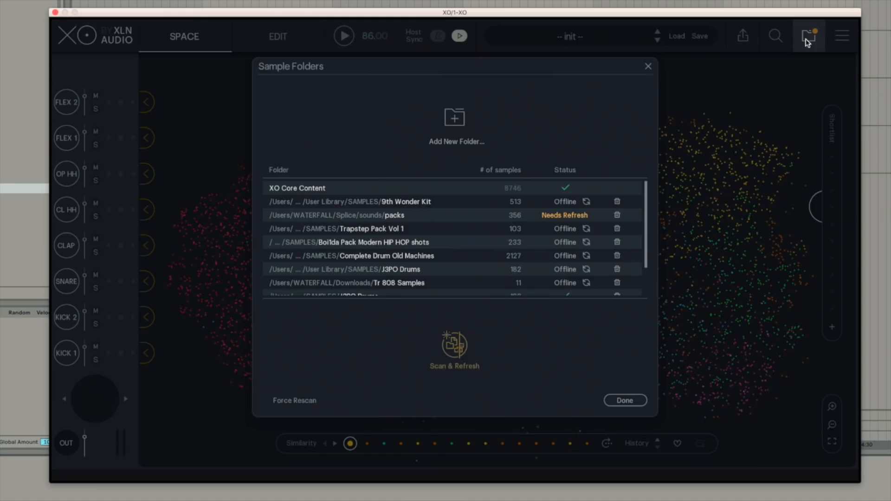
{"action": "left_click", "coordinate": [457, 345]}
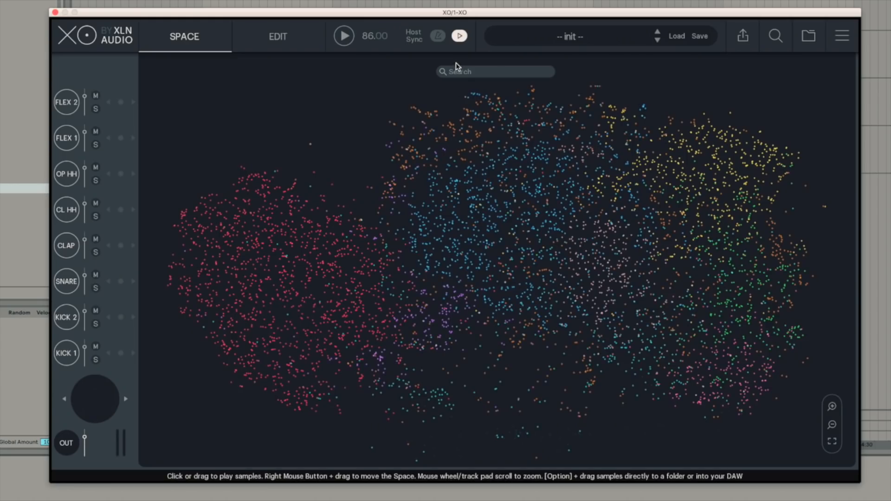
Filter the sample map by "kount" and assign its kick sample to the Kick 1 channel
{"action": "left_click", "coordinate": [478, 72]}
{"action": "type", "text": "kount"}
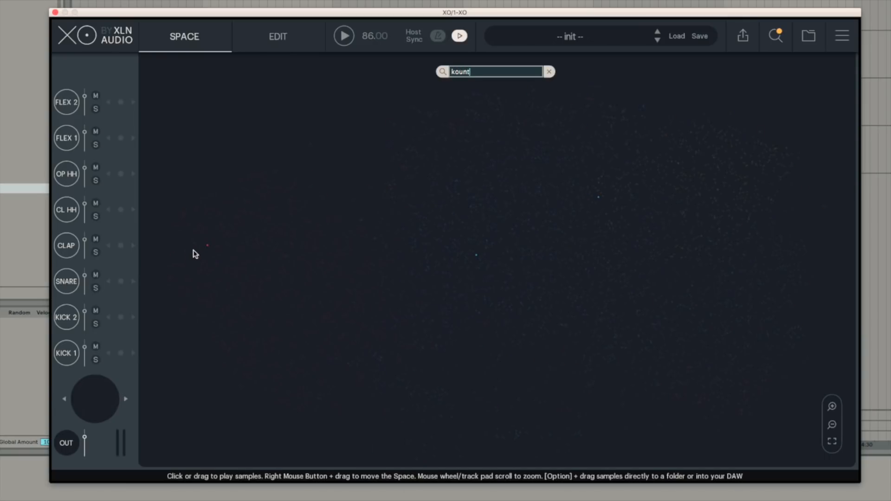
{"action": "left_click", "coordinate": [207, 246]}
{"action": "left_click_drag", "start_coordinate": [205, 253], "coordinate": [147, 358]}
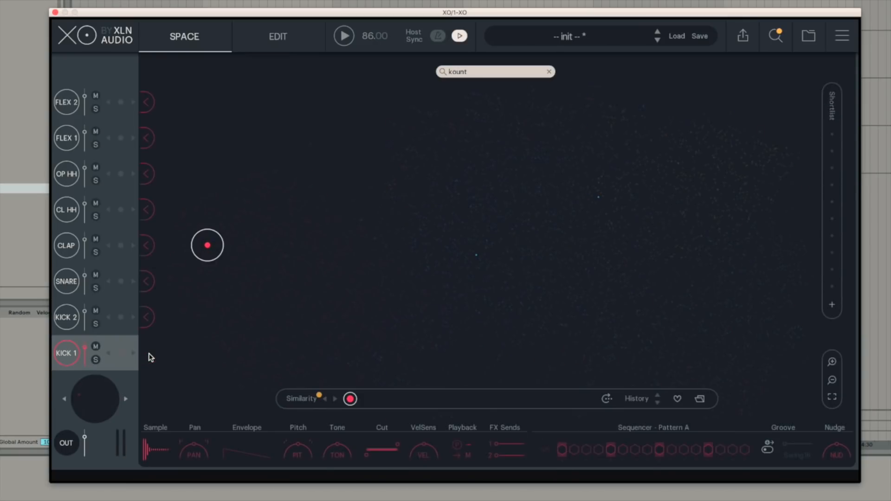
Assign THE_KOUNT_snare_squished.wav to the Snare channel and THE_KOUNT_clap_swift.wav to the Clap channel
{"action": "left_click", "coordinate": [476, 256]}
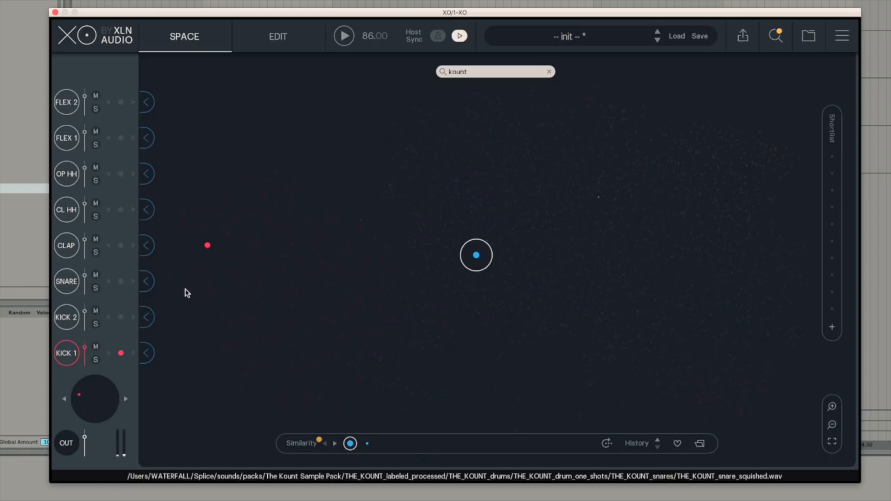
{"action": "left_click", "coordinate": [146, 282]}
{"action": "left_click", "coordinate": [599, 198]}
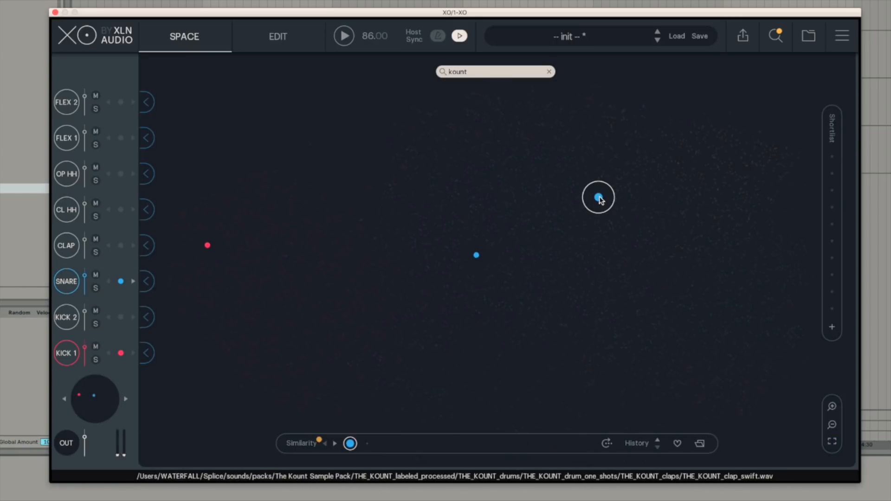
{"action": "left_click", "coordinate": [147, 246]}
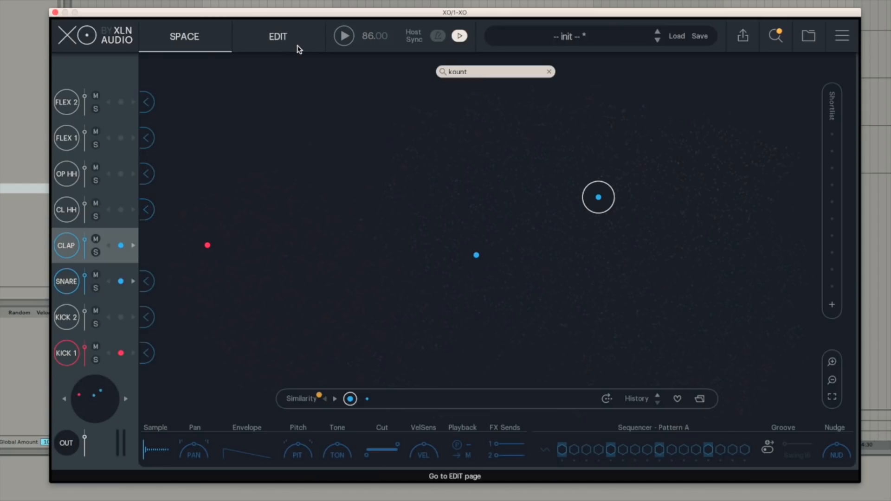
Filter the sample map by "dilla" and assign JAY_DEE_vol_02_kit_09_hihat.wav to the closed hi-hat channel
{"action": "left_click", "coordinate": [549, 71]}
{"action": "type", "text": "dilla"}
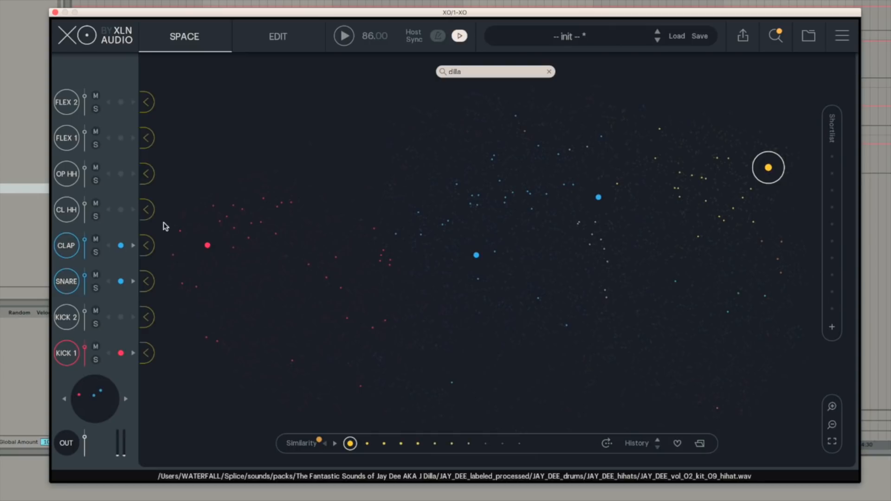
{"action": "left_click", "coordinate": [146, 209]}
Assign JAY_DEE_vol_02_kit_10_clap.wav to Flex 2 and JAY_DEE_vol_02_kit_12_shaker.wav to Flex 1
{"action": "left_click", "coordinate": [698, 237]}
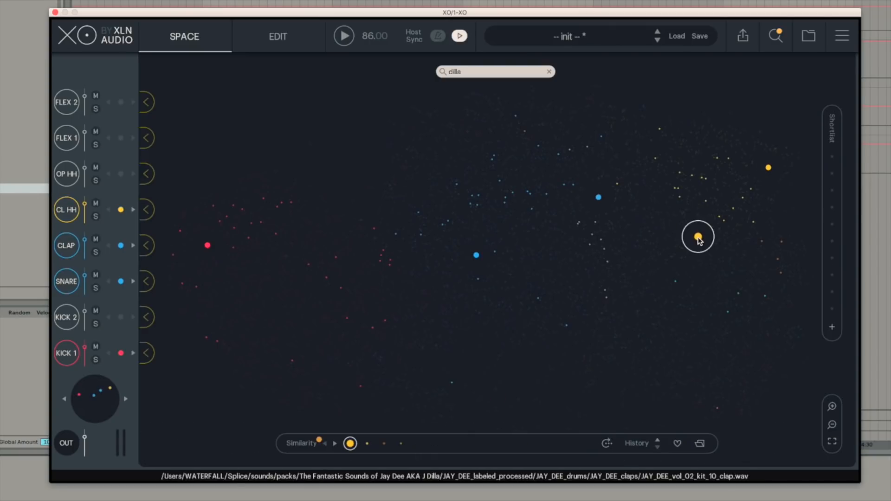
{"action": "left_click", "coordinate": [147, 101]}
{"action": "left_click", "coordinate": [777, 259]}
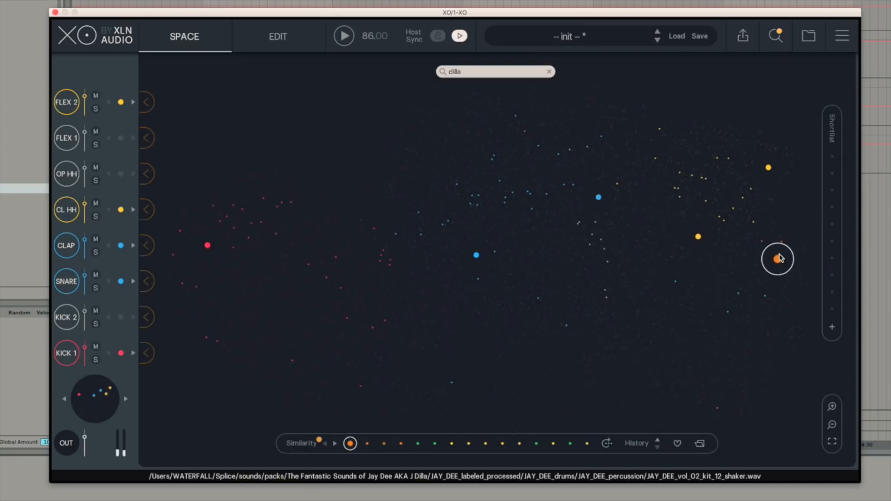
{"action": "left_click", "coordinate": [146, 139]}
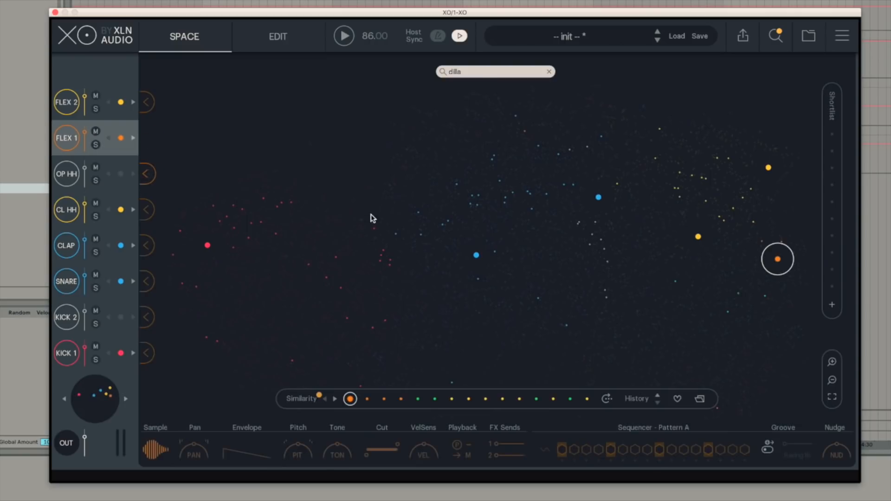
Filter the sample map by "j3po", audition its claps, and replace the Clap channel's sample with Clap 16.wav
{"action": "left_click", "coordinate": [598, 197]}
{"action": "left_click", "coordinate": [436, 74]}
{"action": "type", "text": "j3po"}
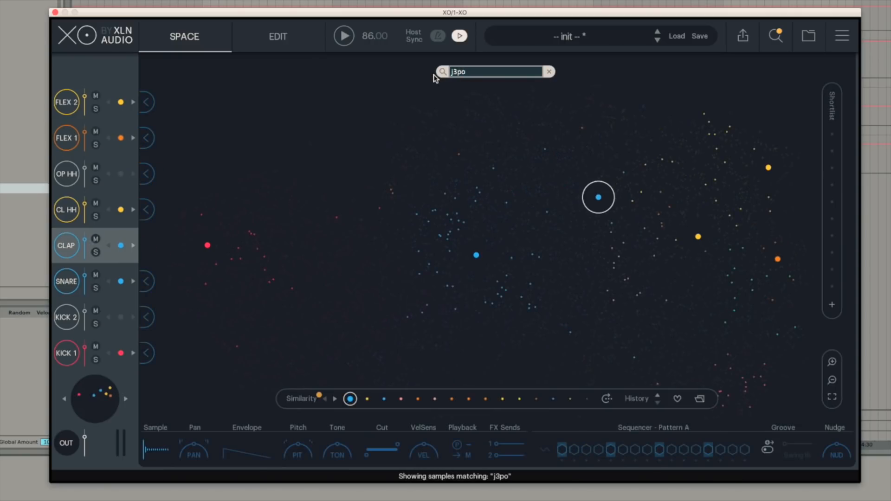
{"action": "left_click", "coordinate": [491, 167]}
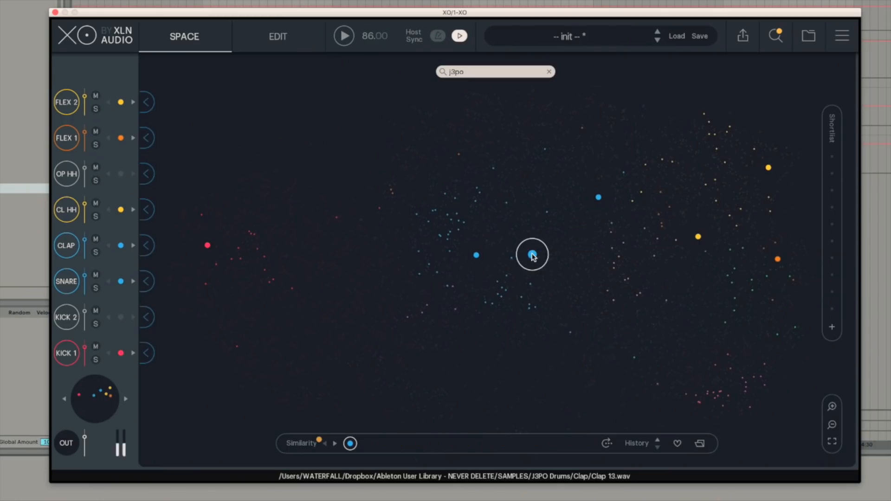
{"action": "left_click", "coordinate": [544, 149]}
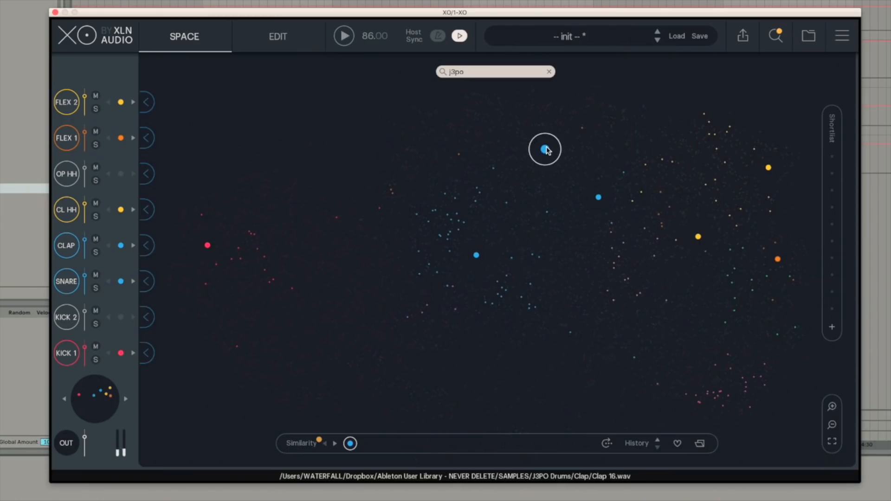
{"action": "left_click", "coordinate": [144, 258]}
{"action": "left_click", "coordinate": [64, 345]}
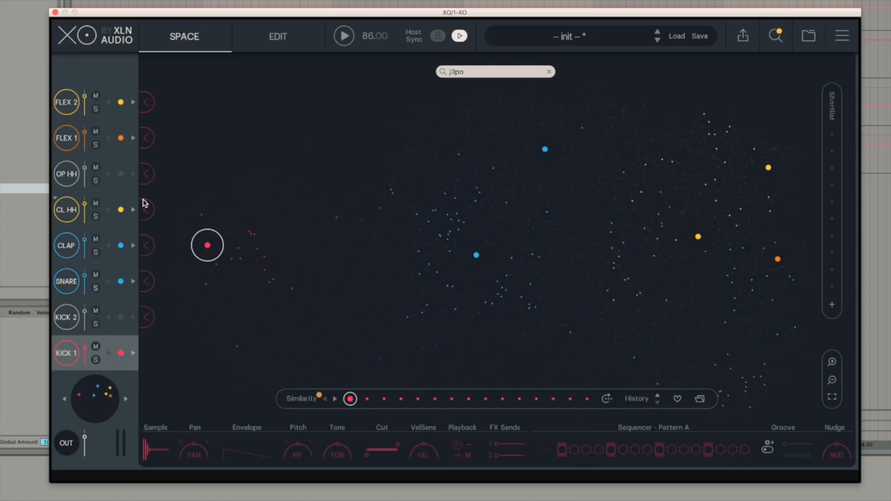
In the Edit page's Pattern A, place Kick 1 hits on steps 1, 7 and 9, and snare and clap hits on steps 5 and 13
{"action": "left_click", "coordinate": [278, 43]}
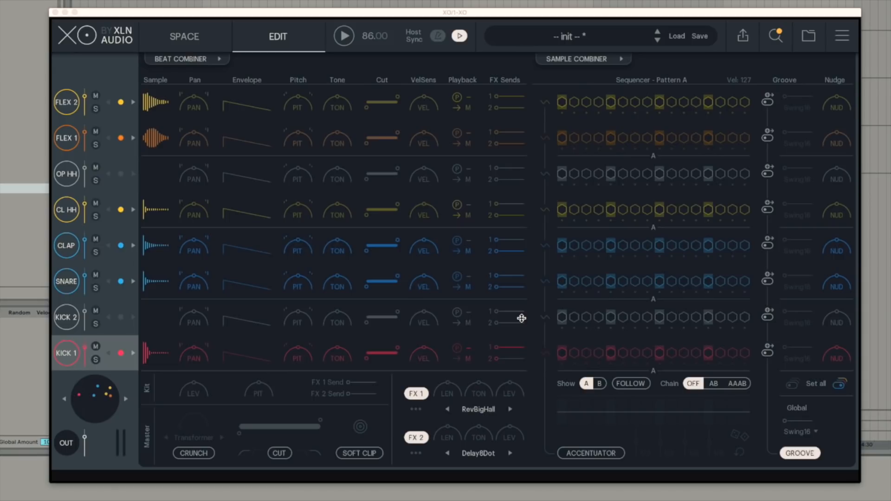
{"action": "left_click", "coordinate": [561, 353]}
{"action": "left_click", "coordinate": [635, 353]}
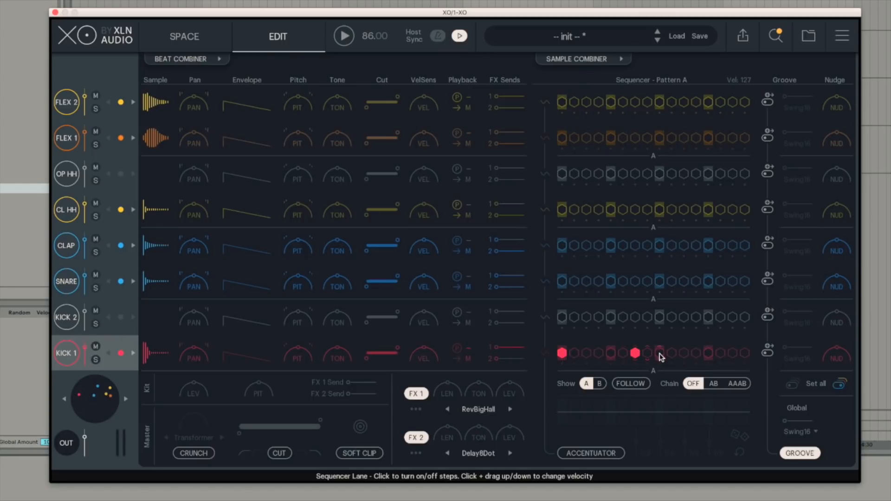
{"action": "left_click", "coordinate": [611, 281]}
{"action": "left_click", "coordinate": [707, 281]}
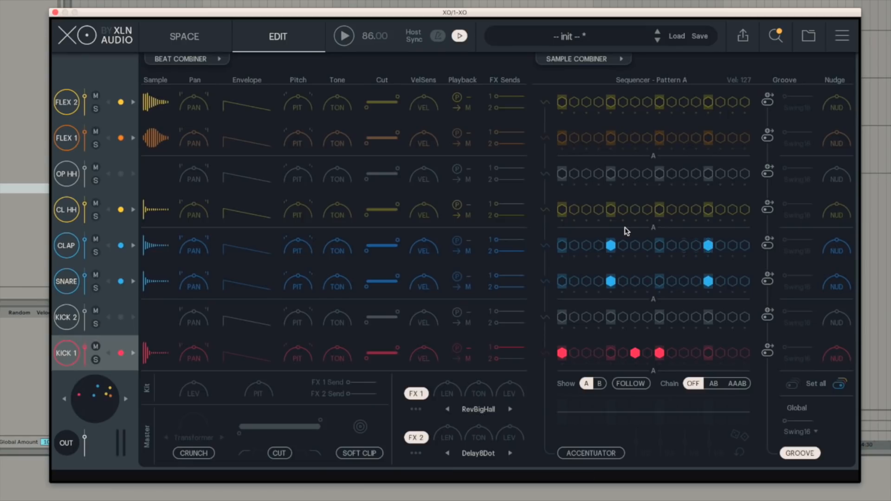
Fill all 16 closed hi-hat steps of Pattern A and play back the beat
{"action": "left_click_drag", "start_coordinate": [562, 210], "coordinate": [740, 217]}
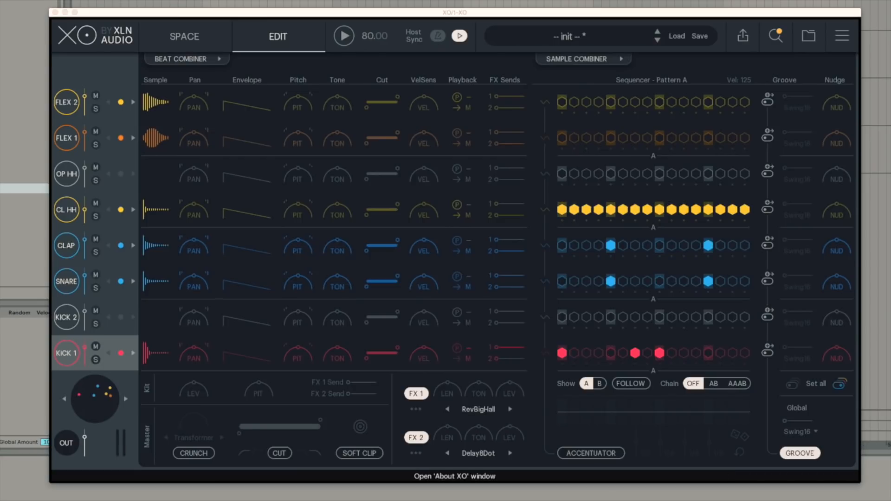
{"action": "key", "text": "space"}
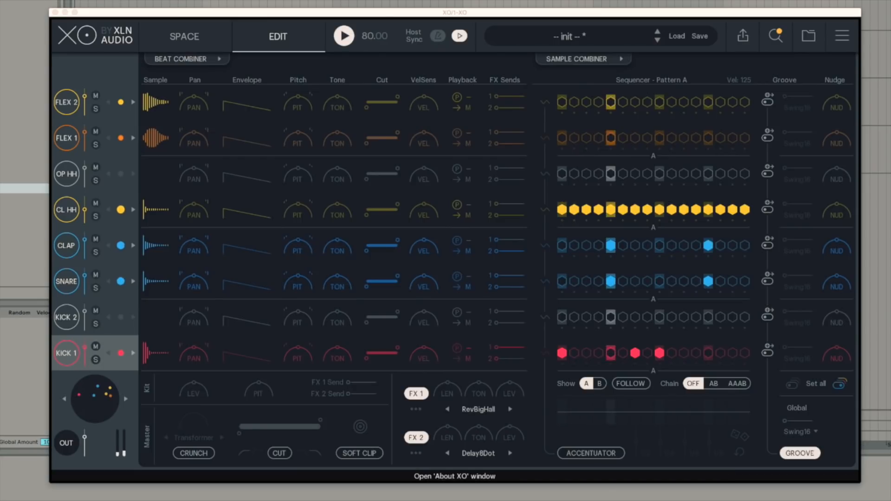
{"action": "key", "text": "space"}
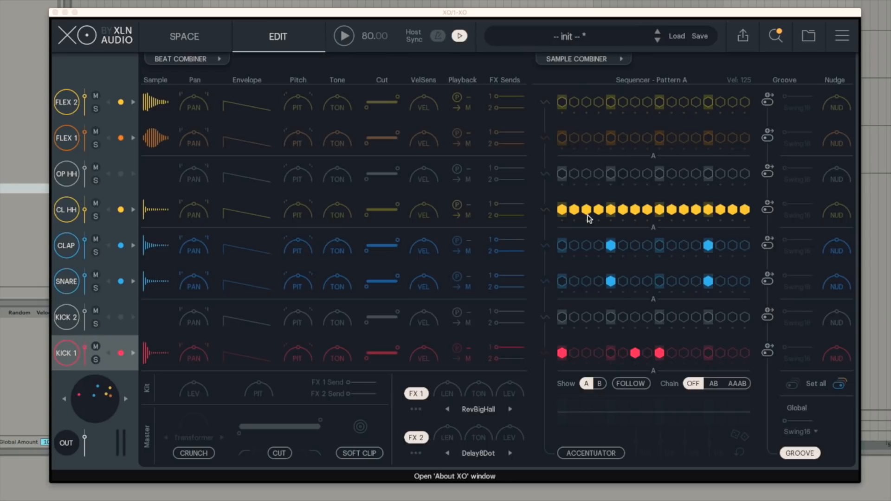
Delay the closed hi-hat lane with a 35% timing nudge and lower the velocities of its steps between the main beats
{"action": "left_click", "coordinate": [836, 209]}
{"action": "key", "text": "space"}
{"action": "left_click_drag", "start_coordinate": [841, 212], "coordinate": [837, 214]}
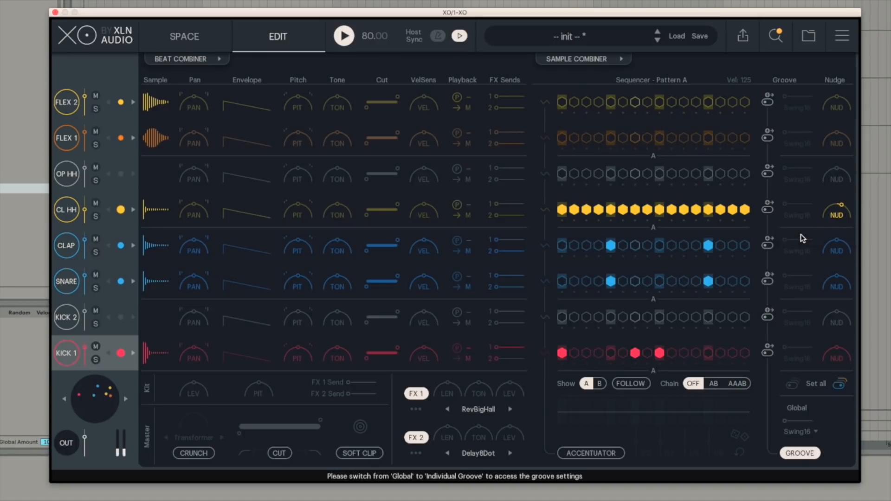
{"action": "key", "text": "space"}
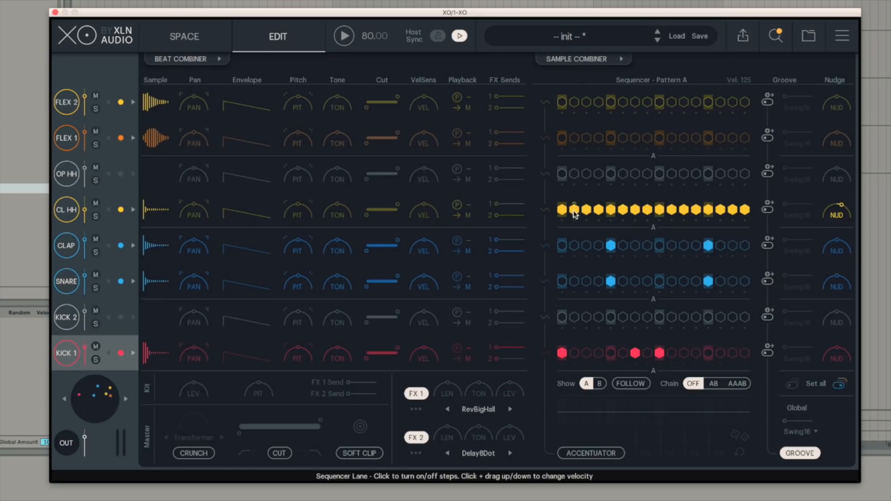
{"action": "left_click_drag", "start_coordinate": [574, 226], "coordinate": [599, 234]}
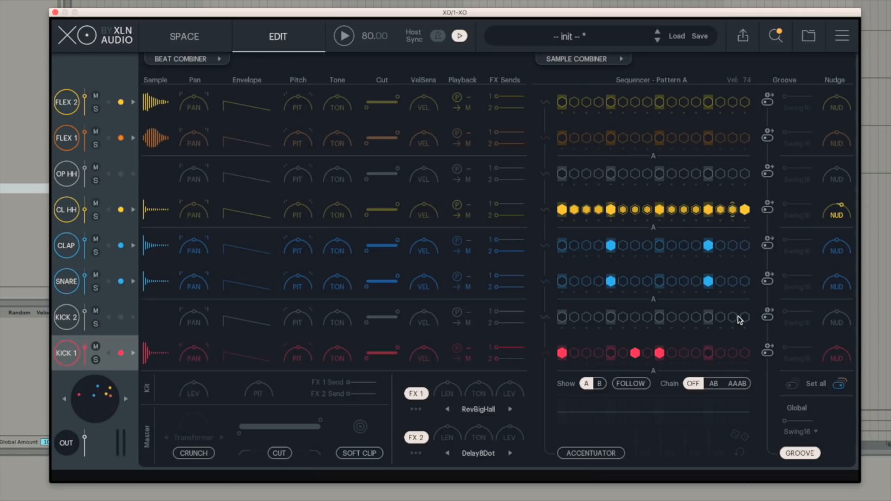
{"action": "key", "text": "space"}
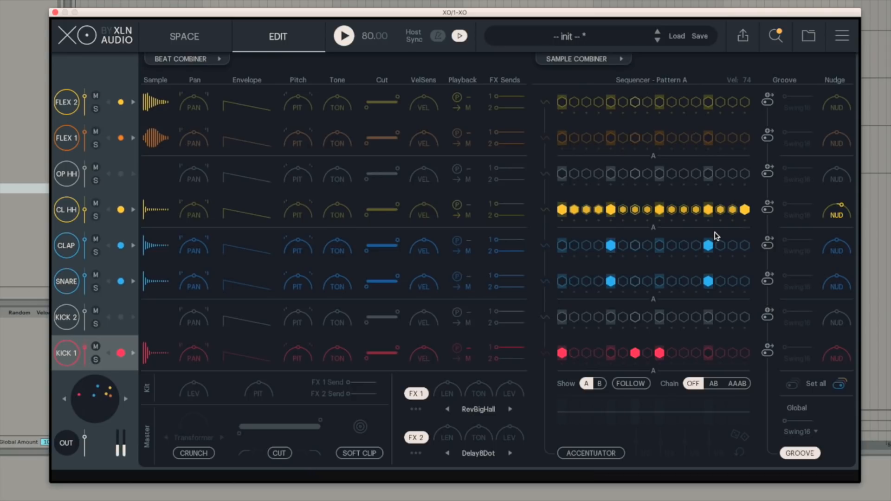
{"action": "left_click_drag", "start_coordinate": [836, 216], "coordinate": [838, 211]}
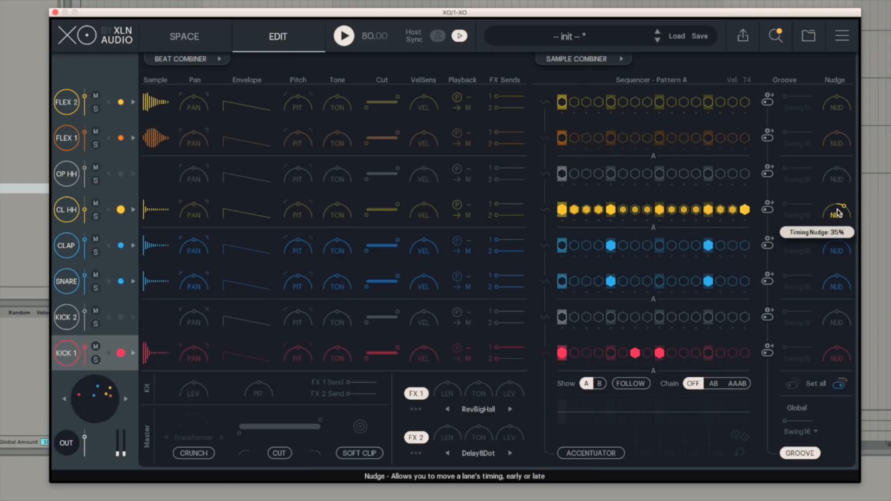
With the closed hi-hat soloed, lower its volume and shorten its envelope decay to 67%
{"action": "left_click_drag", "start_coordinate": [86, 210], "coordinate": [87, 209]}
{"action": "left_click", "coordinate": [95, 217]}
{"action": "key", "text": "space"}
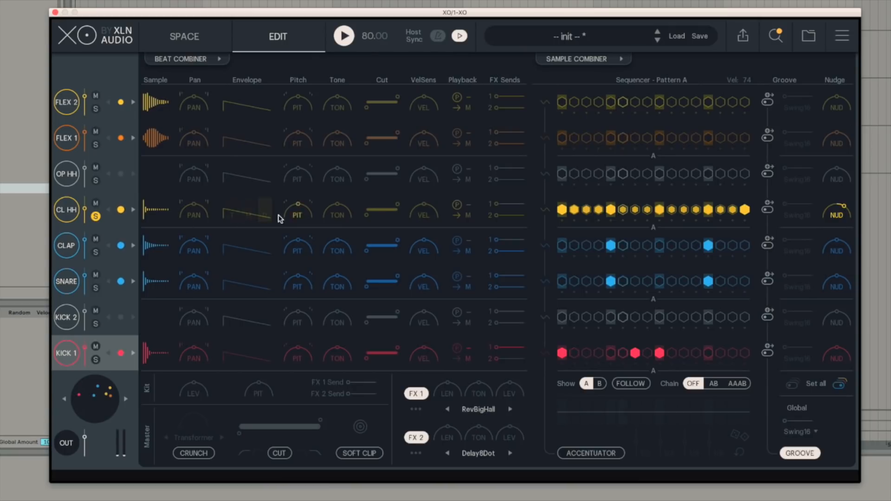
{"action": "mouse_move", "coordinate": [263, 217]}
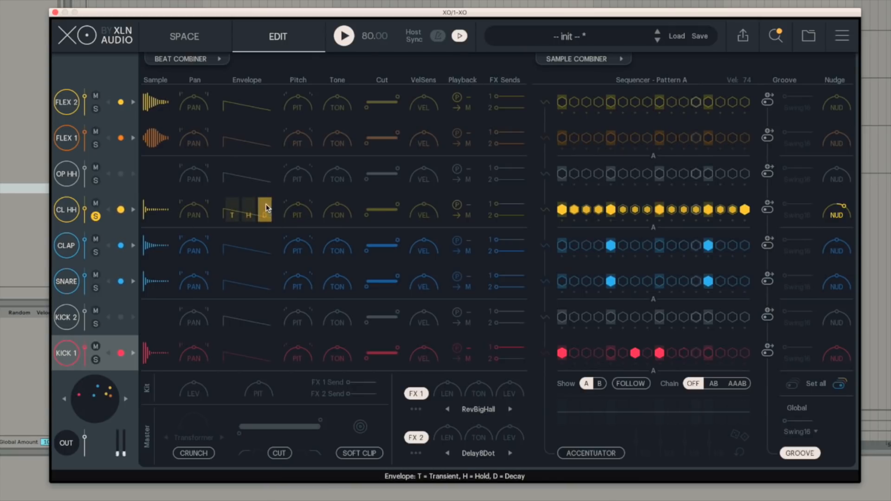
{"action": "mouse_move", "coordinate": [266, 209]}
{"action": "left_click_drag", "start_coordinate": [267, 212], "coordinate": [264, 225]}
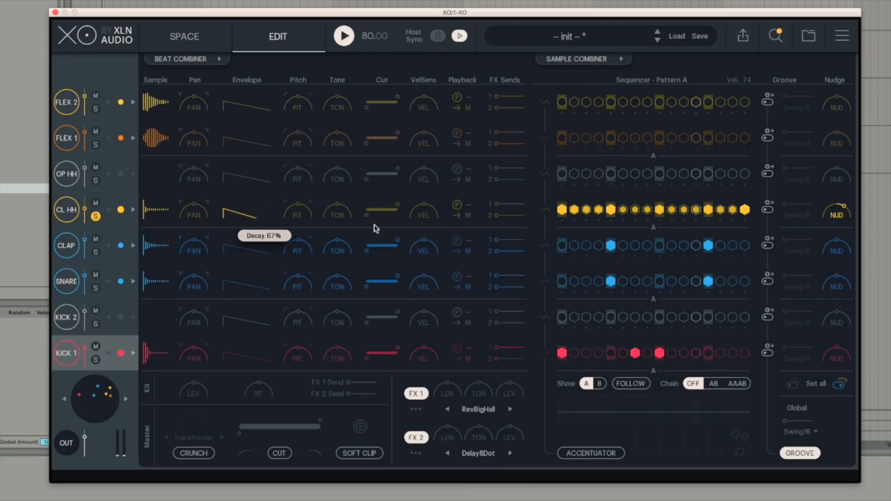
Set the closed hi-hat's low cut to 652 Hz and high cut to 5335 Hz, and raise its pitch slightly
{"action": "mouse_move", "coordinate": [377, 217]}
{"action": "left_click_drag", "start_coordinate": [376, 217], "coordinate": [382, 215]}
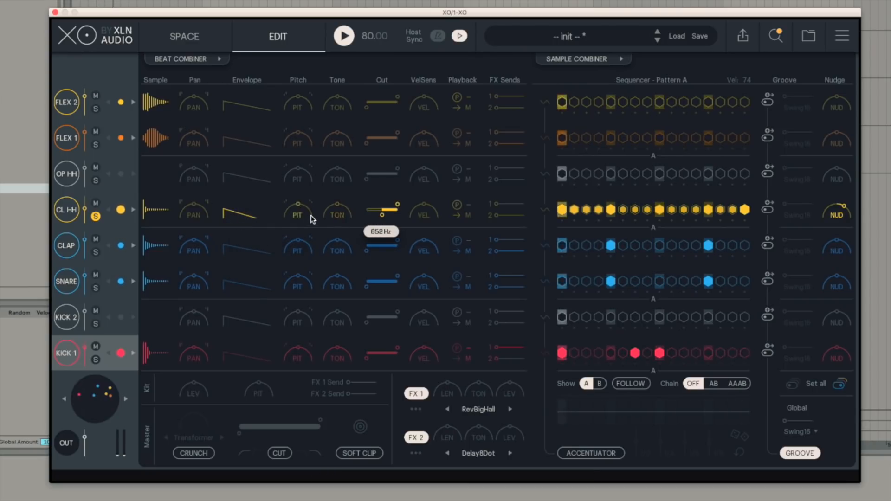
{"action": "mouse_move", "coordinate": [302, 214]}
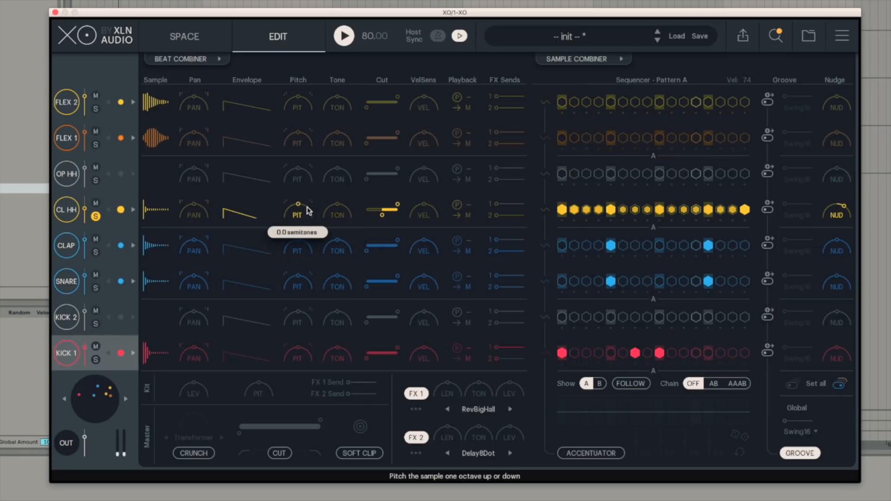
{"action": "left_click_drag", "start_coordinate": [306, 215], "coordinate": [310, 208]}
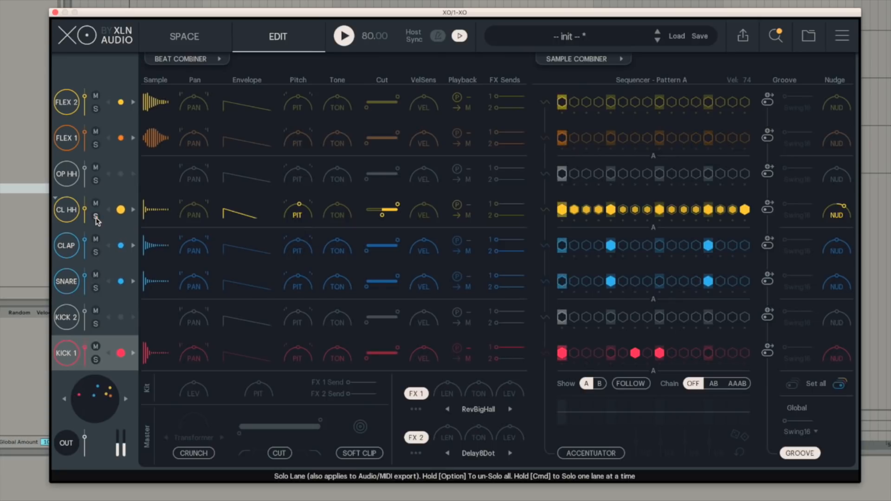
{"action": "left_click_drag", "start_coordinate": [400, 206], "coordinate": [392, 206]}
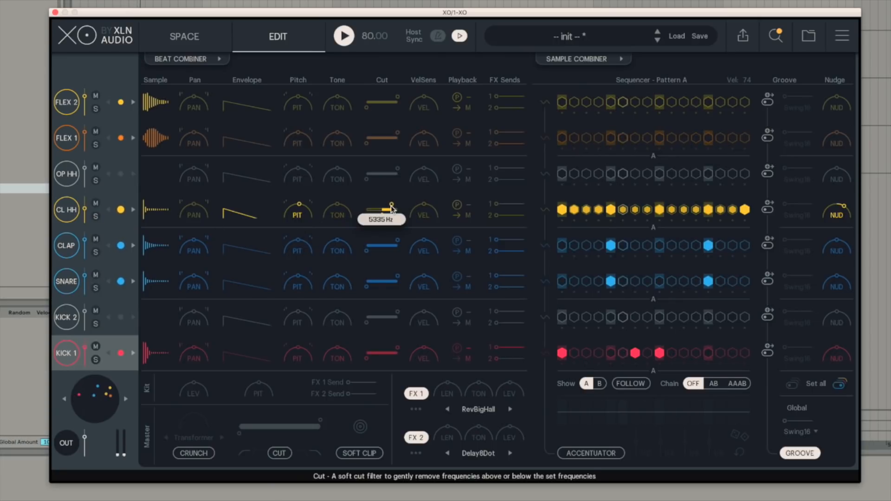
Pan the closed hi-hat 35% right and nudge the clap lane's timing late
{"action": "left_click_drag", "start_coordinate": [194, 209], "coordinate": [209, 185]}
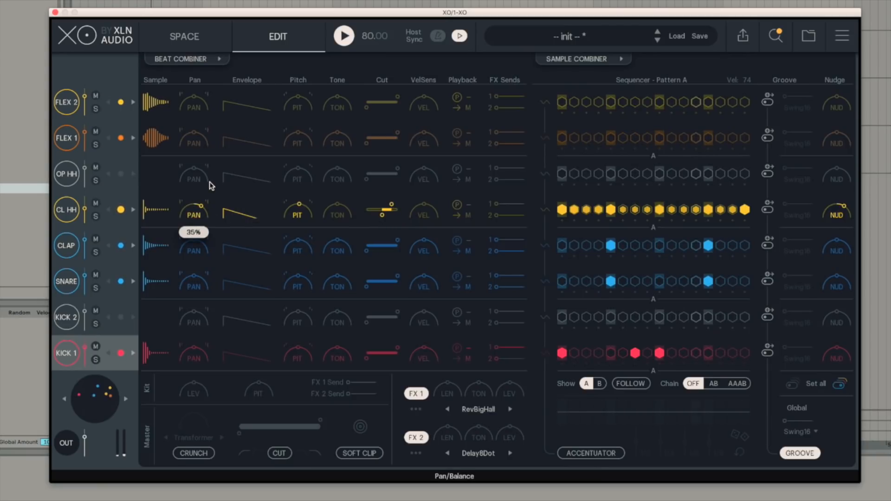
{"action": "left_click_drag", "start_coordinate": [836, 251], "coordinate": [852, 221]}
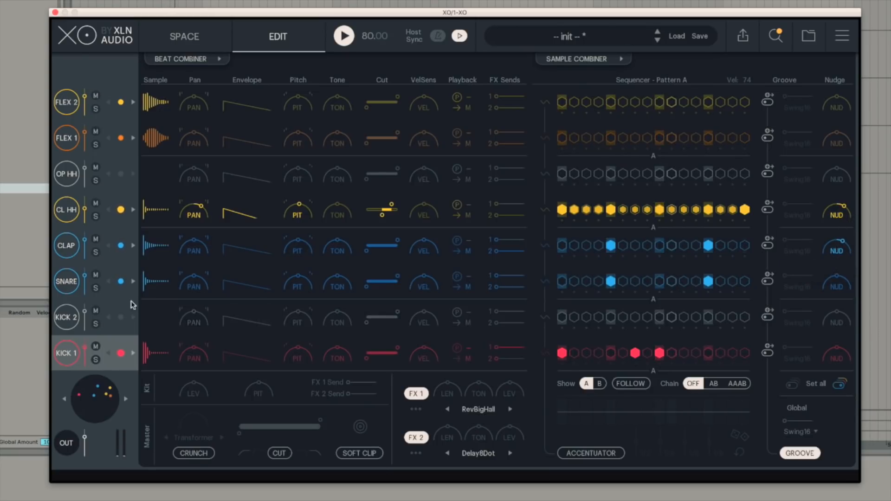
Solo the snare to set its envelope decay to 54% and transient to 47%, and fine-tune its volume back in the full mix
{"action": "left_click", "coordinate": [95, 288]}
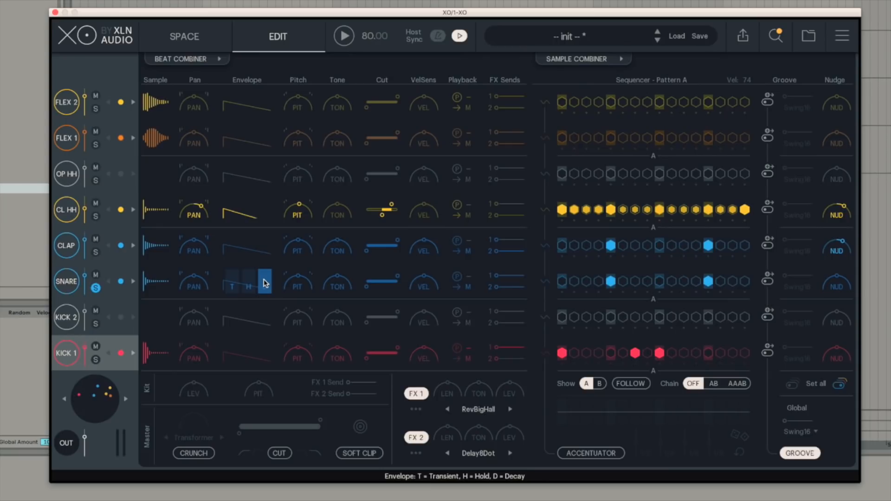
{"action": "left_click_drag", "start_coordinate": [265, 283], "coordinate": [266, 308]}
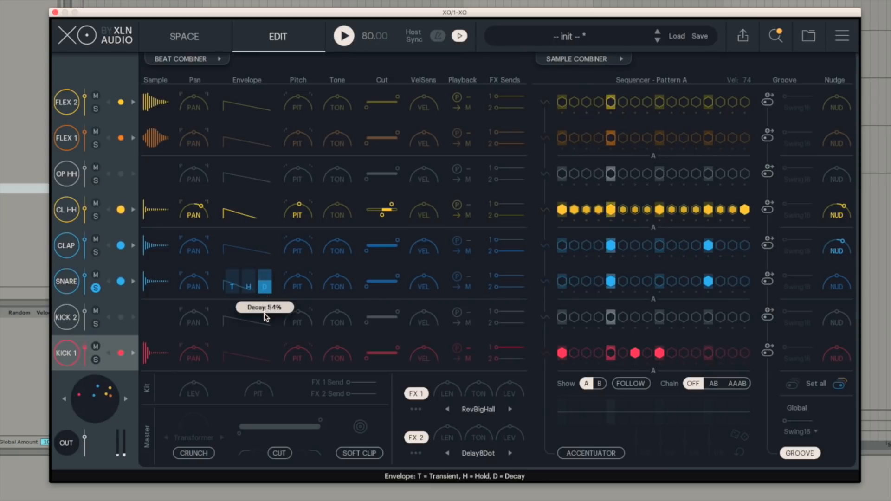
{"action": "left_click_drag", "start_coordinate": [233, 291], "coordinate": [246, 277]}
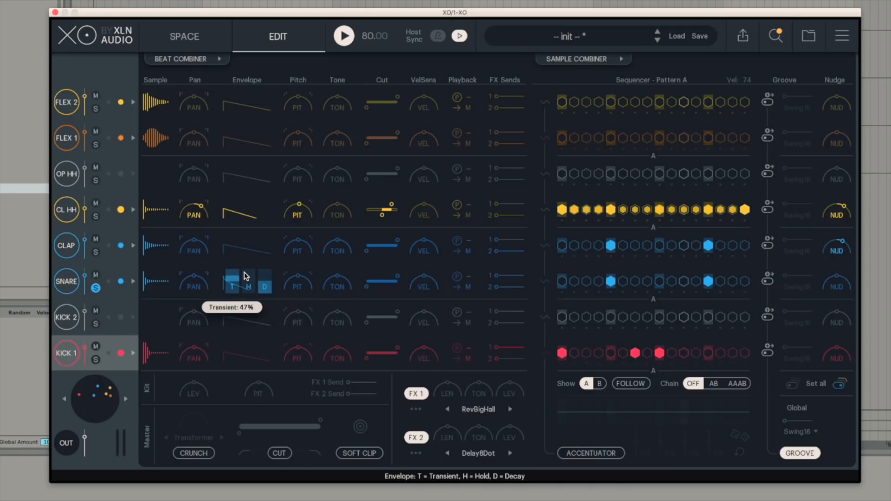
{"action": "left_click", "coordinate": [96, 288]}
{"action": "left_click_drag", "start_coordinate": [87, 276], "coordinate": [87, 274]}
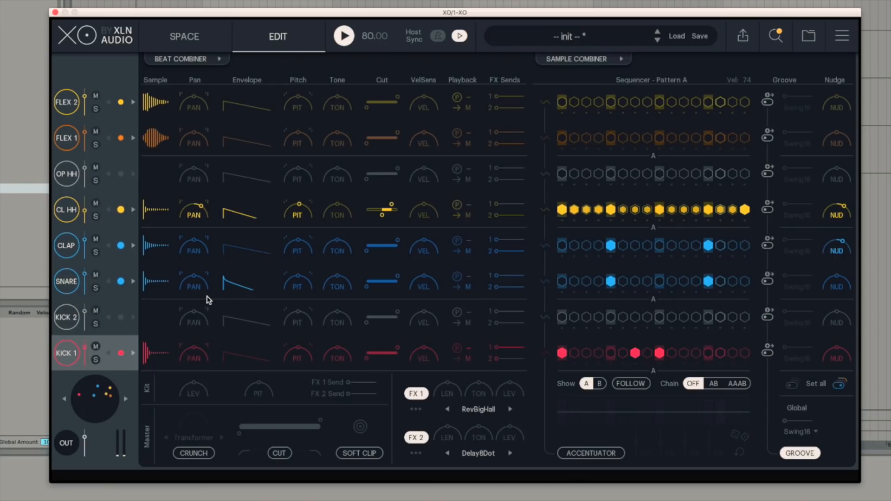
Nudge the snare lane's timing slightly early and play back the beat
{"action": "key", "text": "space"}
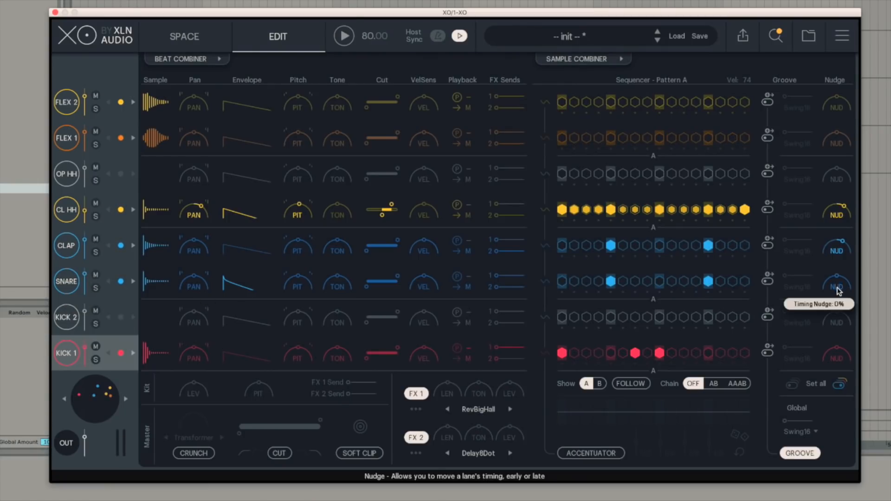
{"action": "key", "text": "space"}
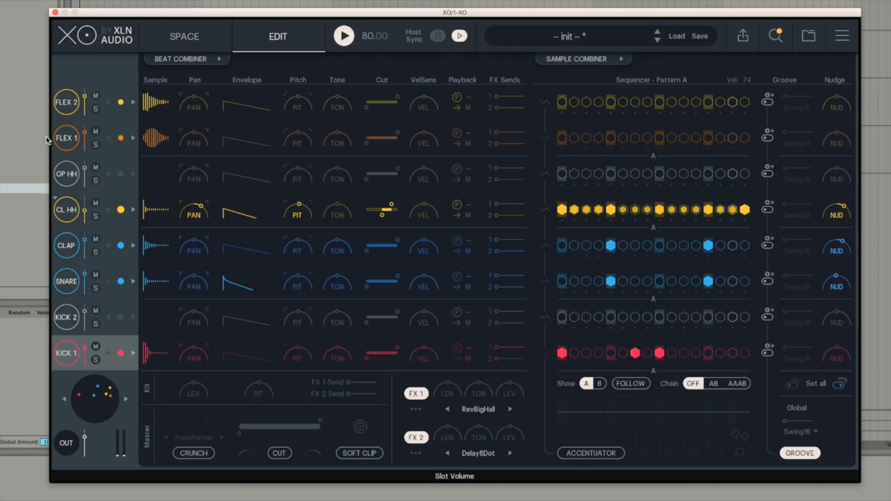
Swap the closed hi-hat for its next similar sample and play back the beat
{"action": "left_click", "coordinate": [78, 222]}
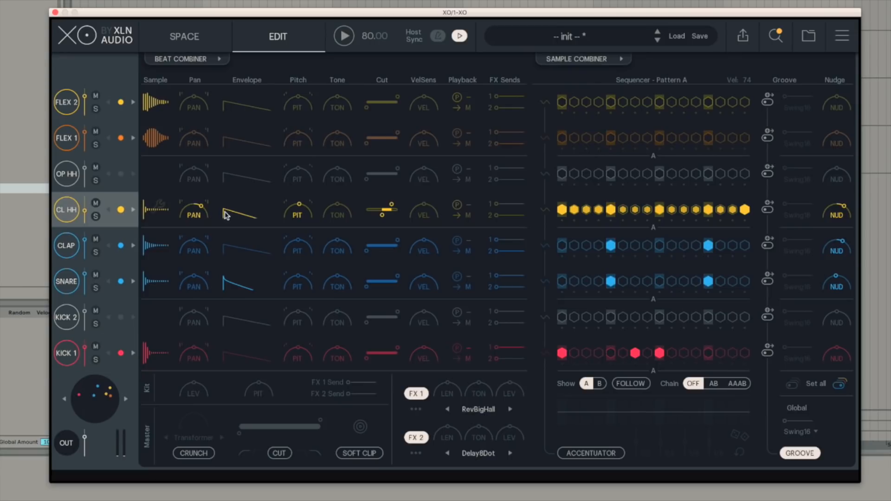
{"action": "left_click", "coordinate": [133, 212]}
{"action": "key", "text": "space"}
Add a Flex 2 hit on step 13 of Pattern A at velocity 72 and nudge that lane's timing late
{"action": "left_click", "coordinate": [708, 102]}
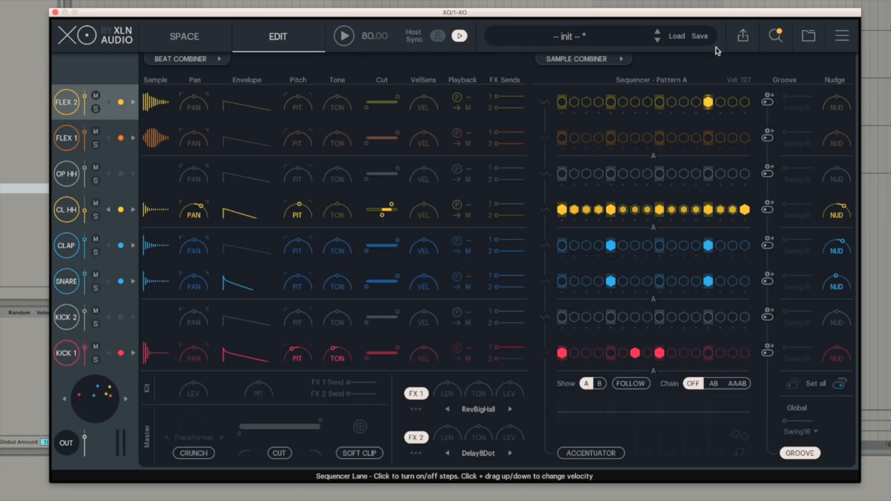
{"action": "key", "text": "space"}
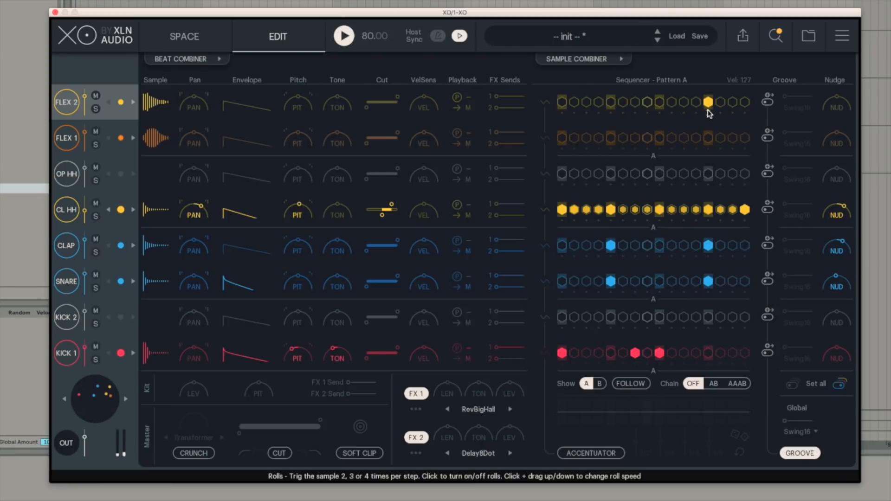
{"action": "left_click_drag", "start_coordinate": [841, 102], "coordinate": [841, 106]}
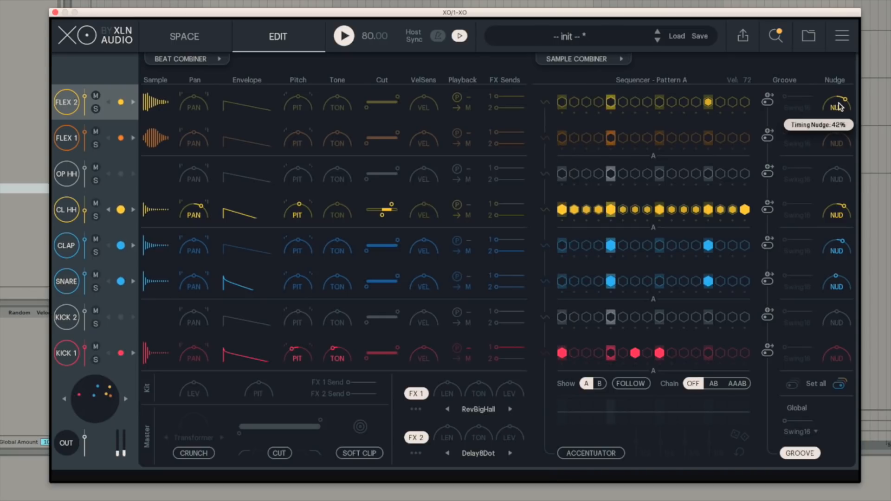
{"action": "key", "text": "space"}
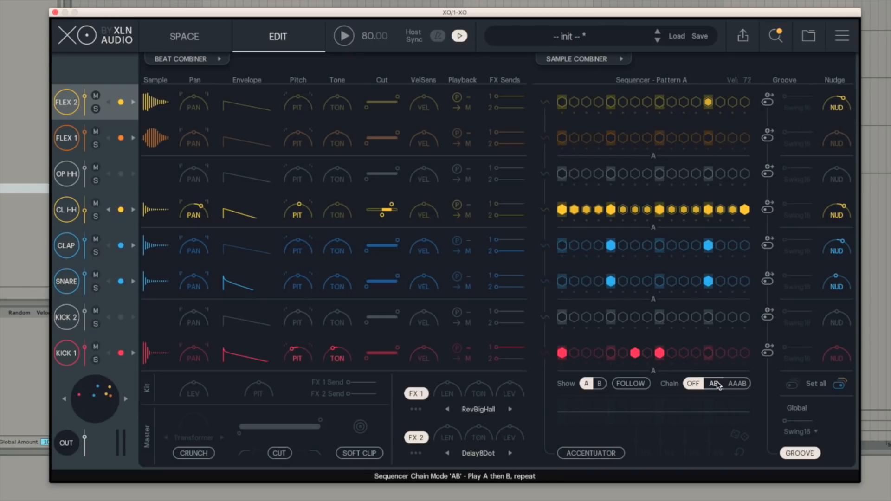
Chain the patterns as AB, and in Pattern B make the closed hi-hat lane editable and add a roll on step 16
{"action": "left_click", "coordinate": [715, 384]}
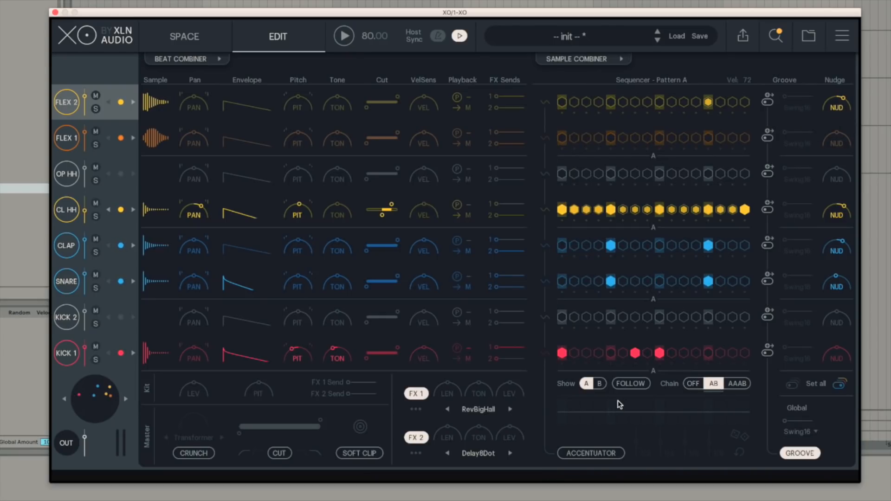
{"action": "left_click", "coordinate": [600, 384]}
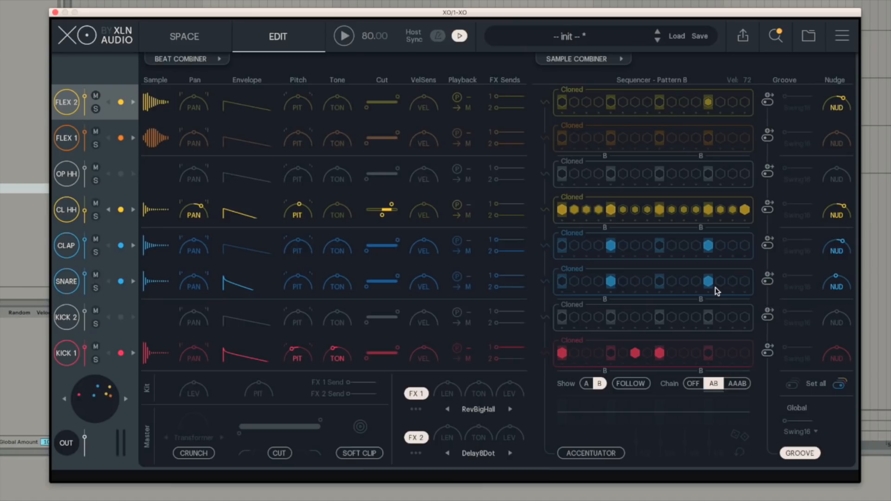
{"action": "left_click", "coordinate": [578, 199]}
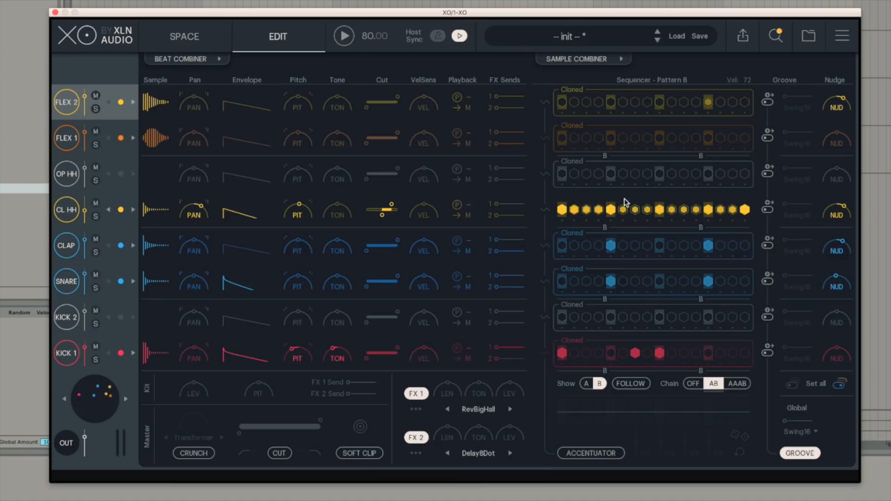
{"action": "left_click", "coordinate": [746, 222]}
{"action": "key", "text": "space"}
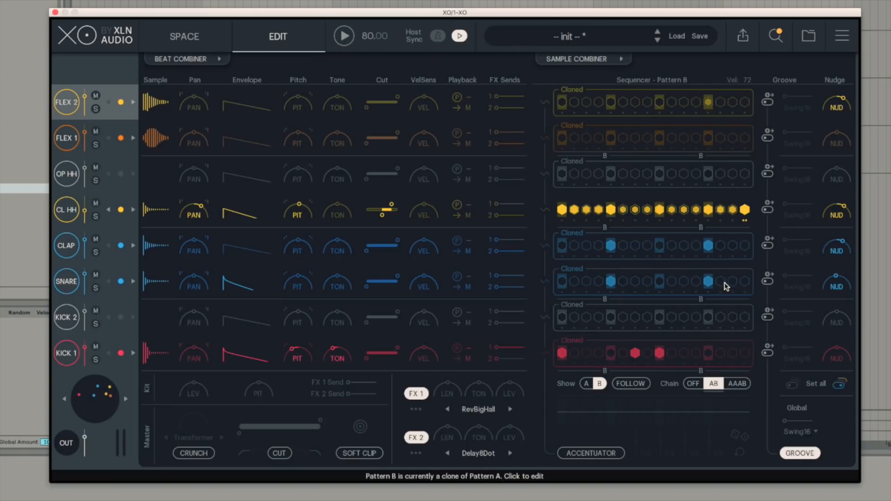
Fill all 16 Flex 1 steps of Pattern A with reduced-velocity shaker hits and play back the beat
{"action": "left_click", "coordinate": [69, 141]}
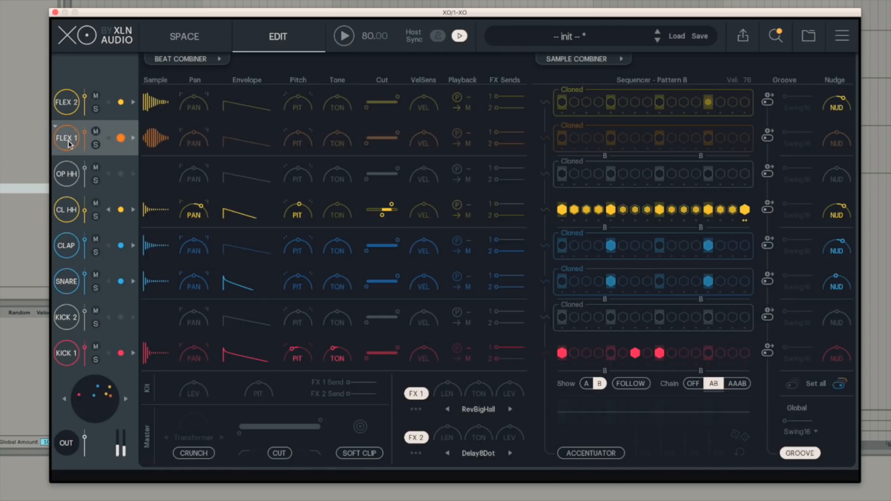
{"action": "left_click", "coordinate": [587, 384]}
{"action": "left_click_drag", "start_coordinate": [563, 142], "coordinate": [775, 146]}
{"action": "key", "text": "space"}
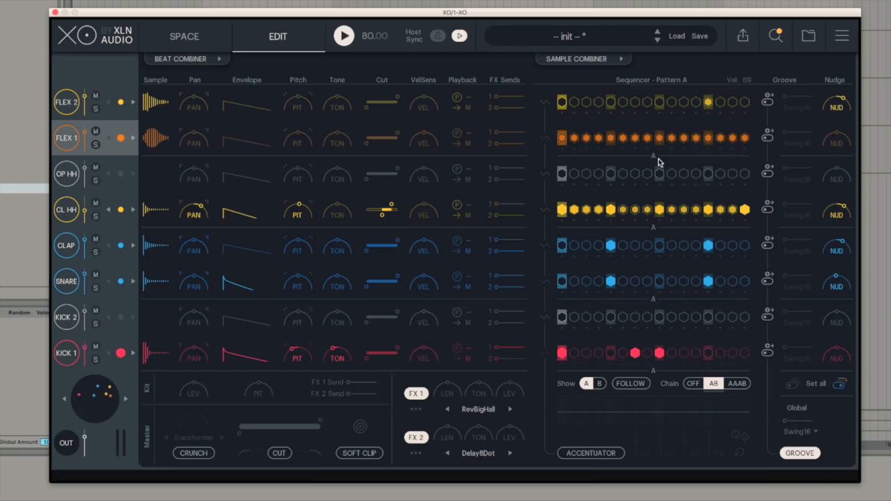
{"action": "key", "text": "space"}
Switch the Flex 1 lane to its individual groove, adjust its Swing16 amount slightly, and audition the beat
{"action": "left_click", "coordinate": [767, 138]}
{"action": "mouse_move", "coordinate": [785, 134]}
{"action": "left_mouse_down"}
{"action": "mouse_move", "coordinate": [799, 134]}
{"action": "mouse_move", "coordinate": [785, 139]}
{"action": "left_mouse_up"}
{"action": "key", "text": "space"}
{"action": "key", "text": "space"}
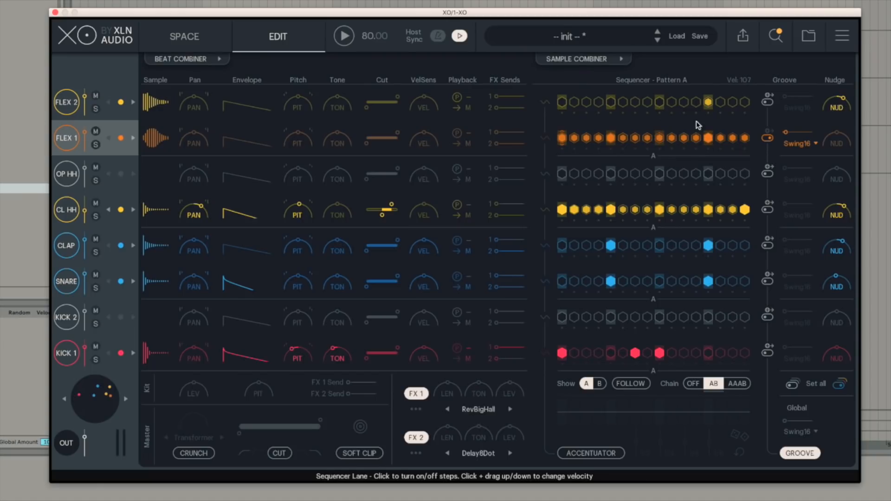
Lower the velocities of Flex 1's last steps in Pattern A and add a roll on step 15
{"action": "left_click_drag", "start_coordinate": [721, 138], "coordinate": [741, 144]}
{"action": "left_click", "coordinate": [733, 150]}
{"action": "key", "text": "space"}
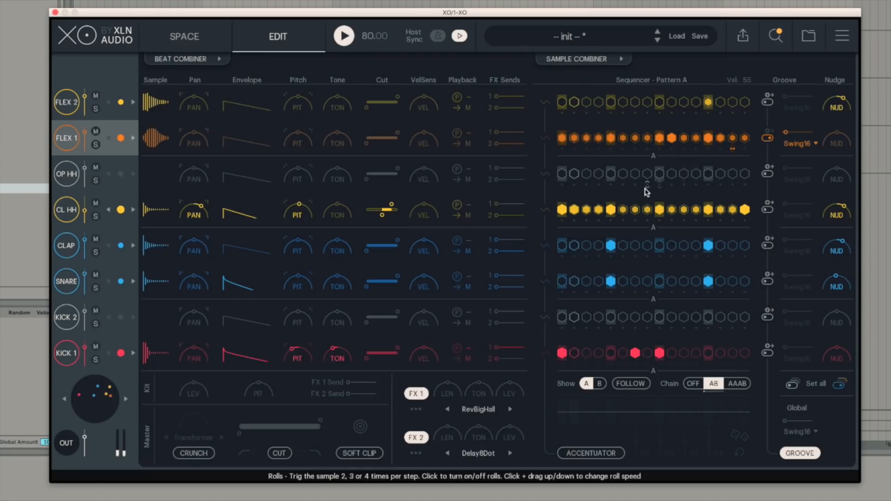
Lower the Flex 1 channel's volume and stop playback
{"action": "mouse_move", "coordinate": [84, 135]}
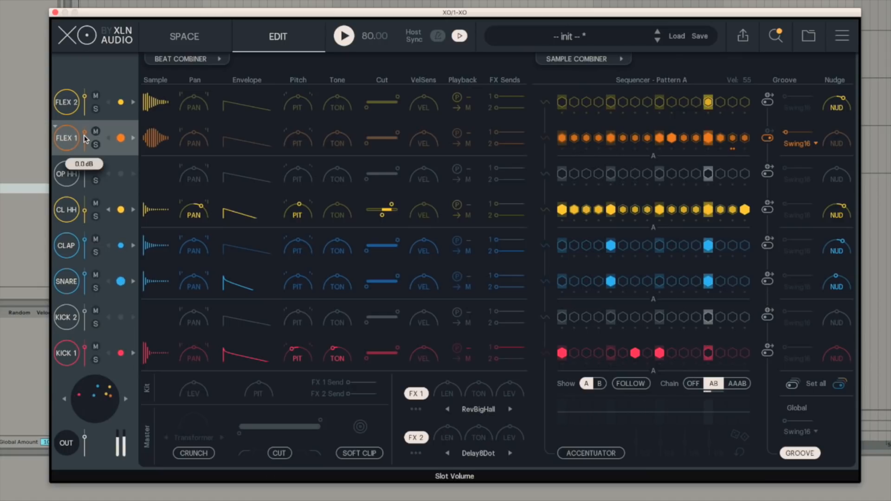
{"action": "key", "text": "space"}
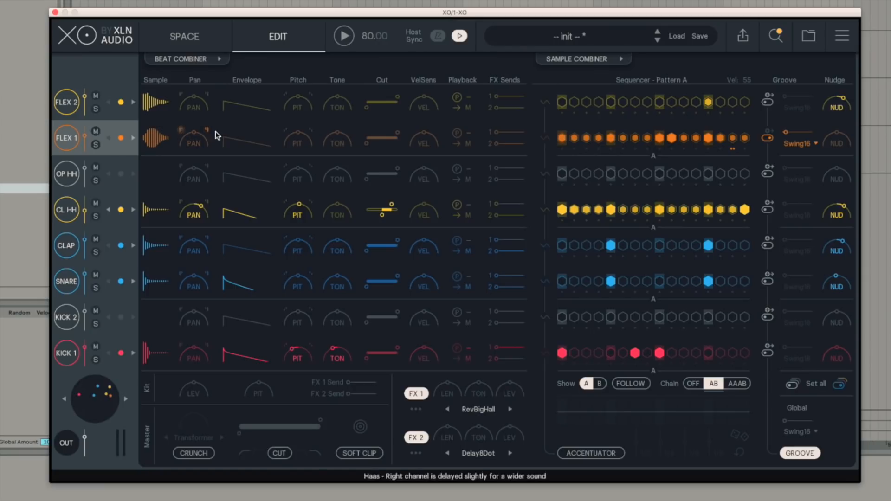
During playback, shorten Flex 1's envelope, cut its low end and adjust its pitch, tone and velocity sensitivity
{"action": "key", "text": "space"}
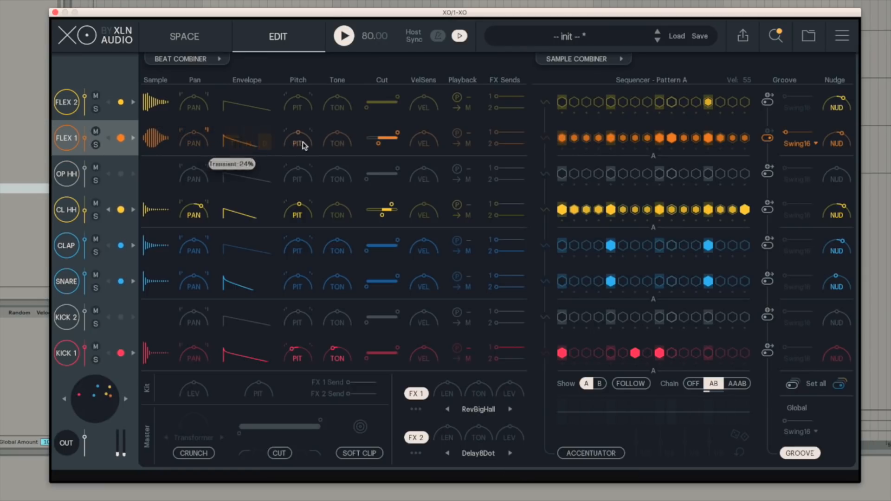
{"action": "left_click_drag", "start_coordinate": [299, 139], "coordinate": [313, 107]}
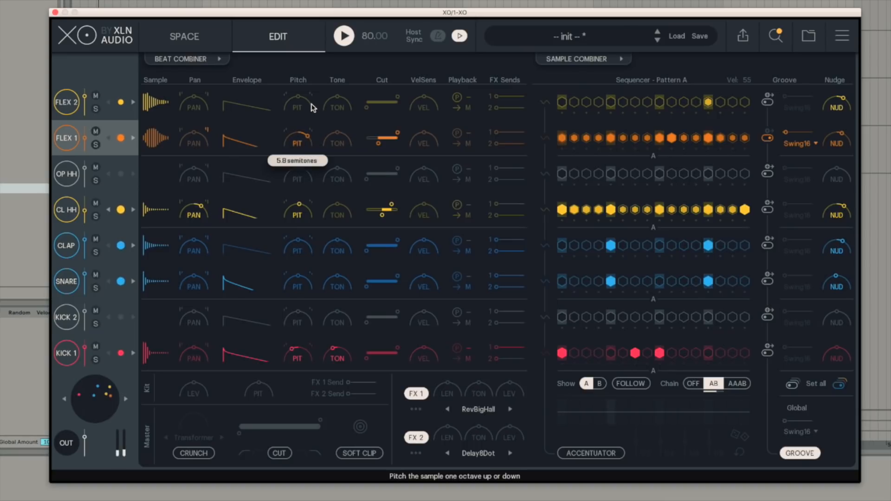
{"action": "left_click_drag", "start_coordinate": [284, 200], "coordinate": [305, 168]}
{"action": "left_click_drag", "start_coordinate": [336, 139], "coordinate": [347, 99]}
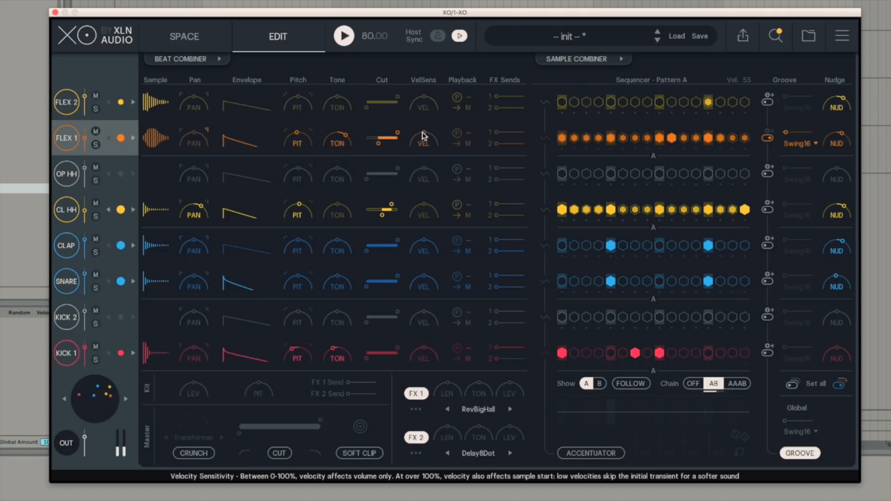
{"action": "left_click_drag", "start_coordinate": [421, 137], "coordinate": [423, 122]}
Enable the Accentuator, set its sliders to random values and audition the beat
{"action": "left_click", "coordinate": [603, 454]}
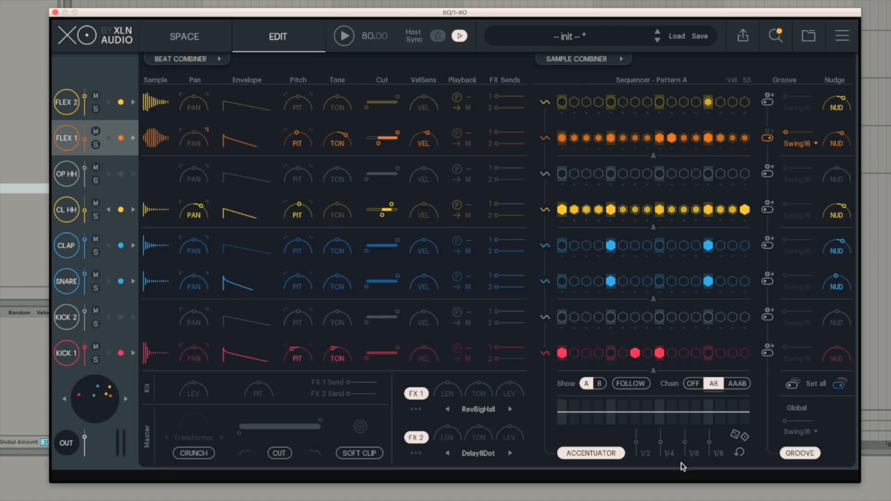
{"action": "left_click", "coordinate": [744, 438]}
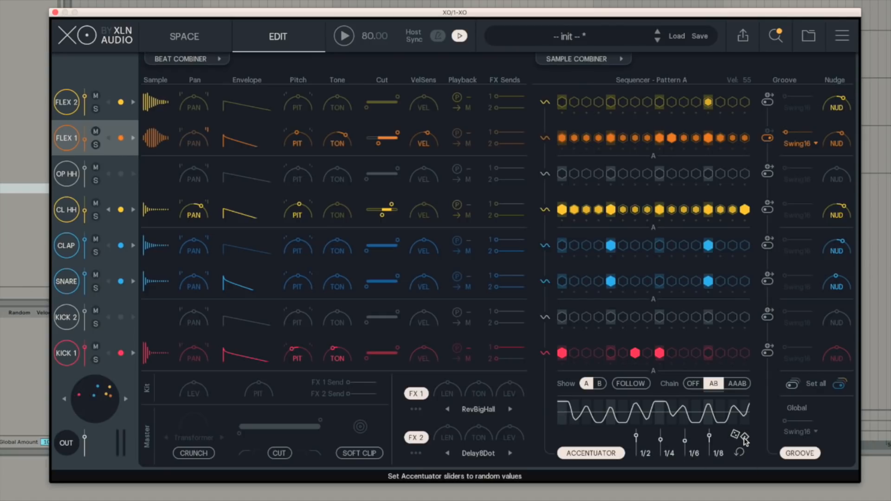
{"action": "key", "text": "space"}
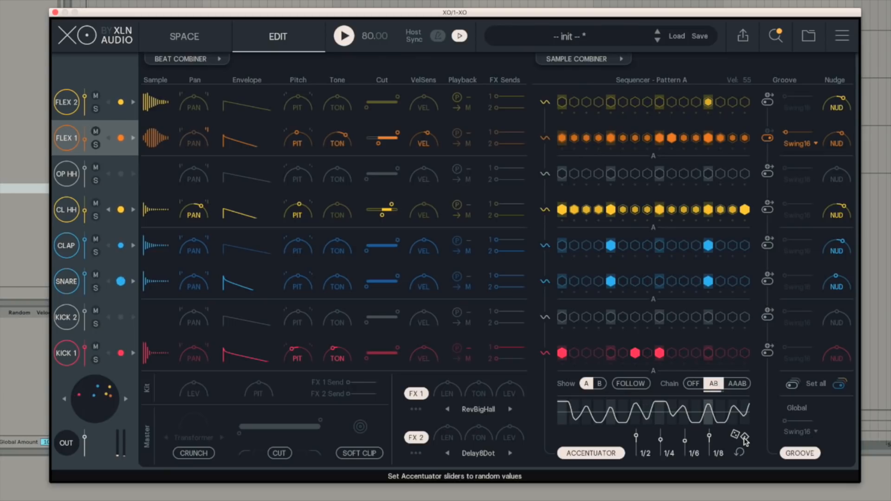
{"action": "key", "text": "space"}
Set the pattern chain to AAAB and add a Kick 1 hit on step 13 of Pattern B
{"action": "left_click", "coordinate": [734, 384]}
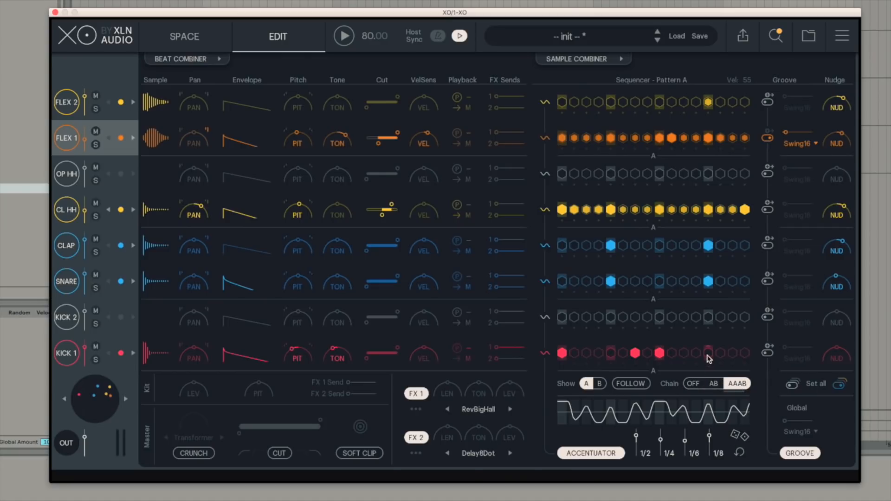
{"action": "left_click", "coordinate": [599, 384]}
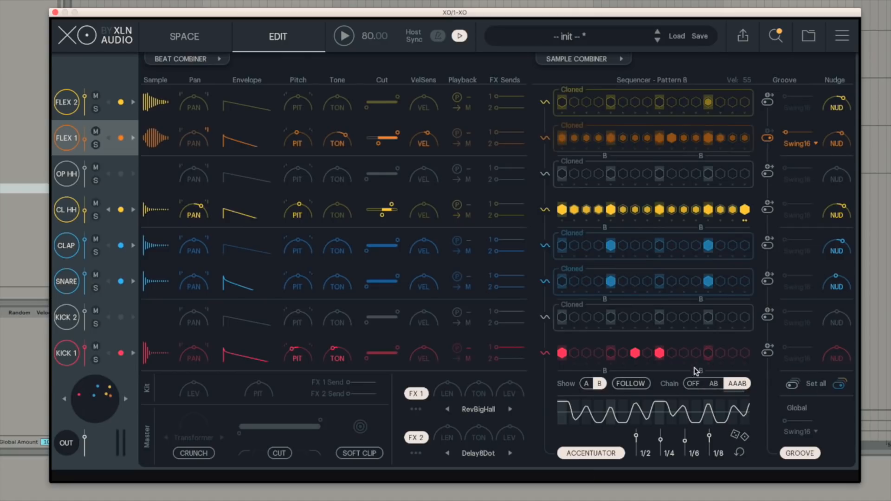
{"action": "left_click", "coordinate": [708, 354]}
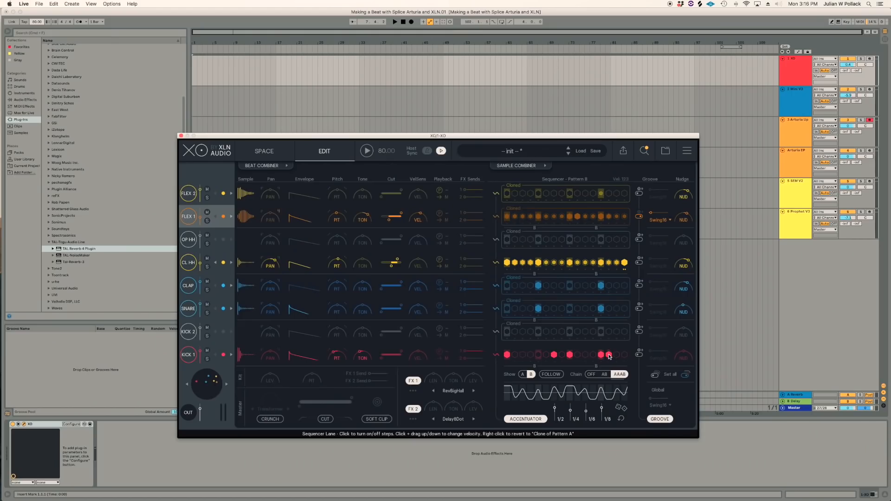
Export the beat as MIDI onto the XO track at bar 1, declining the import of tempo and time signature data
{"action": "left_click", "coordinate": [200, 81]}
{"action": "key", "text": "plus"}
{"action": "key", "text": "plus"}
{"action": "key", "text": "plus"}
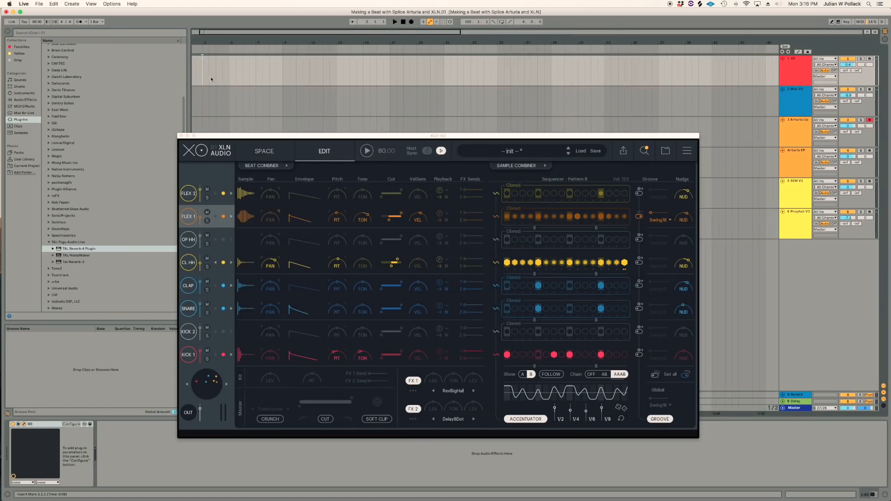
{"action": "key", "text": "space"}
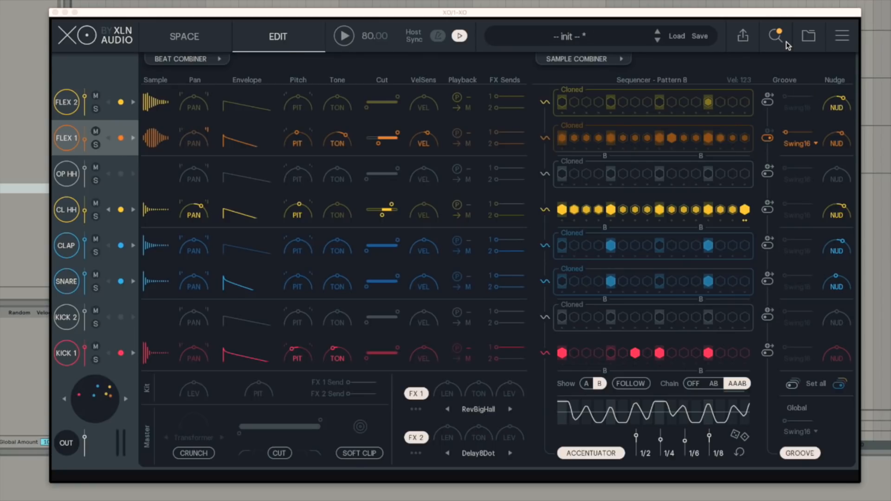
{"action": "left_click", "coordinate": [743, 36]}
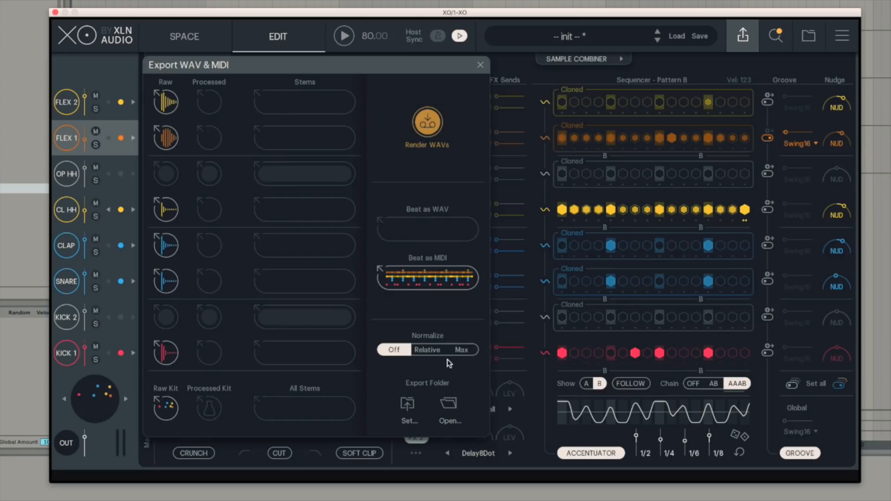
{"action": "left_click_drag", "start_coordinate": [395, 286], "coordinate": [61, 0]}
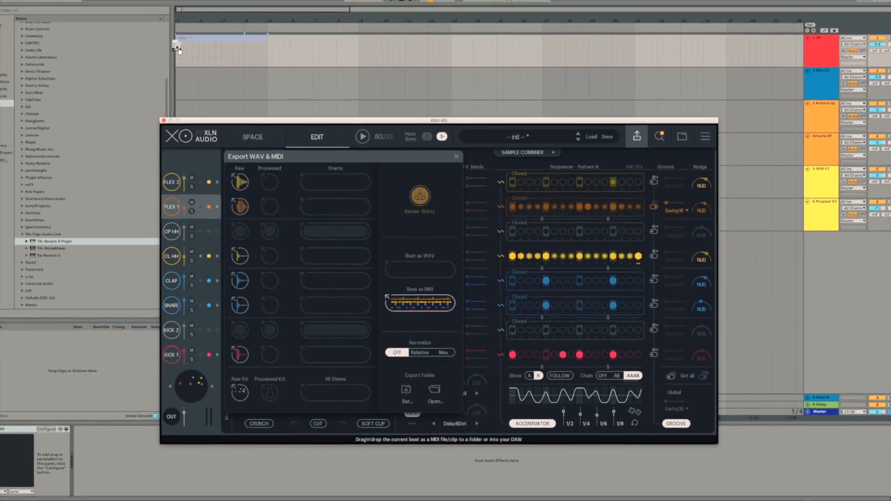
{"action": "left_click_drag", "start_coordinate": [177, 47], "coordinate": [177, 46]}
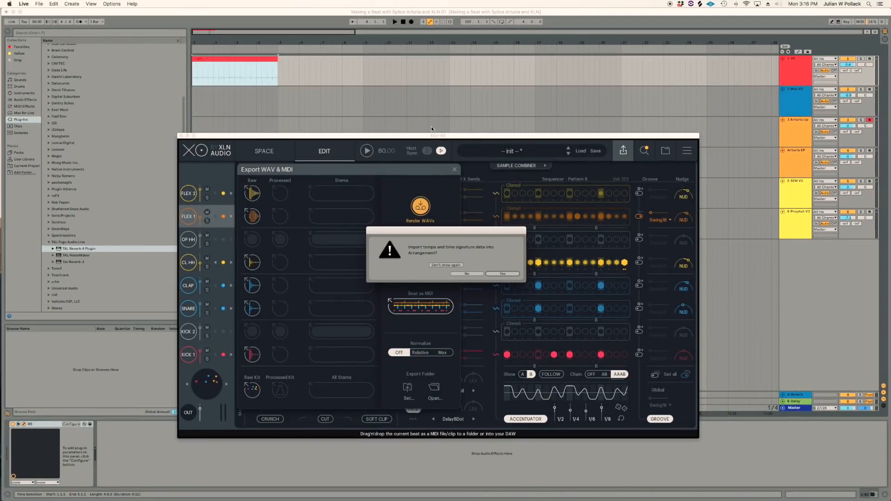
{"action": "left_click", "coordinate": [474, 274]}
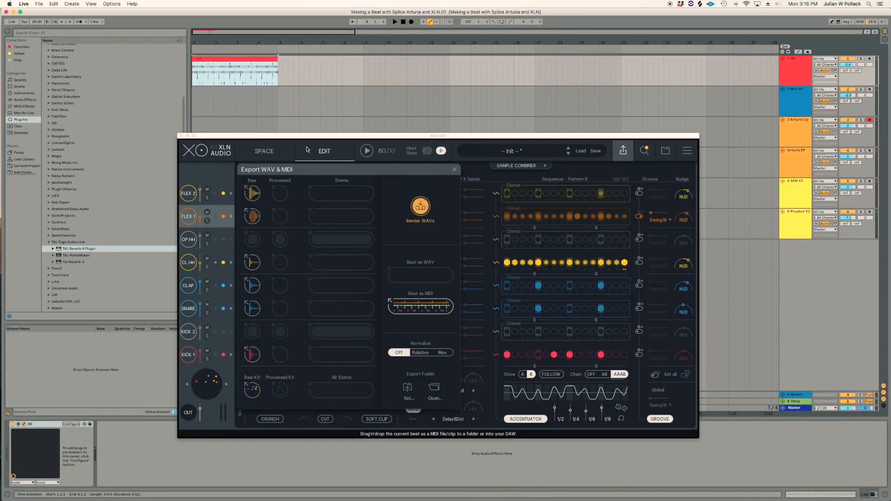
Stop XO from starting with host playback and test by playing the arrangement from bar 13, beyond the MIDI clip
{"action": "left_click", "coordinate": [433, 136]}
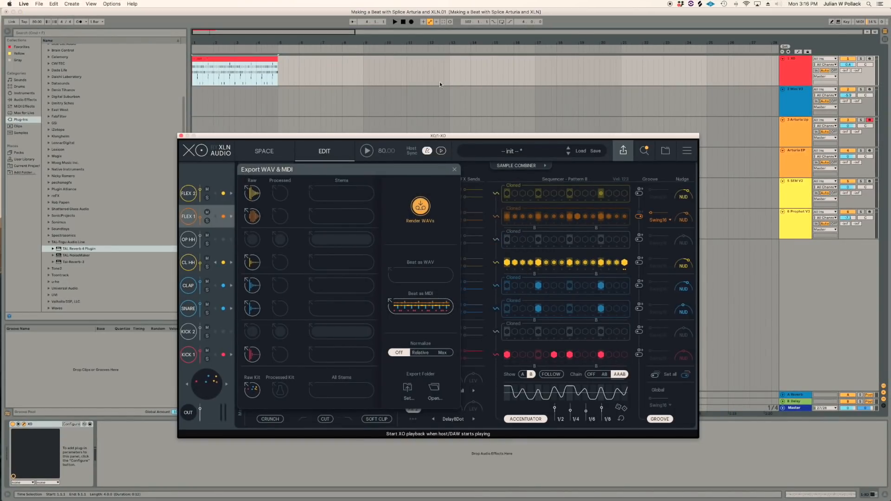
{"action": "left_click", "coordinate": [453, 71]}
{"action": "key", "text": "space"}
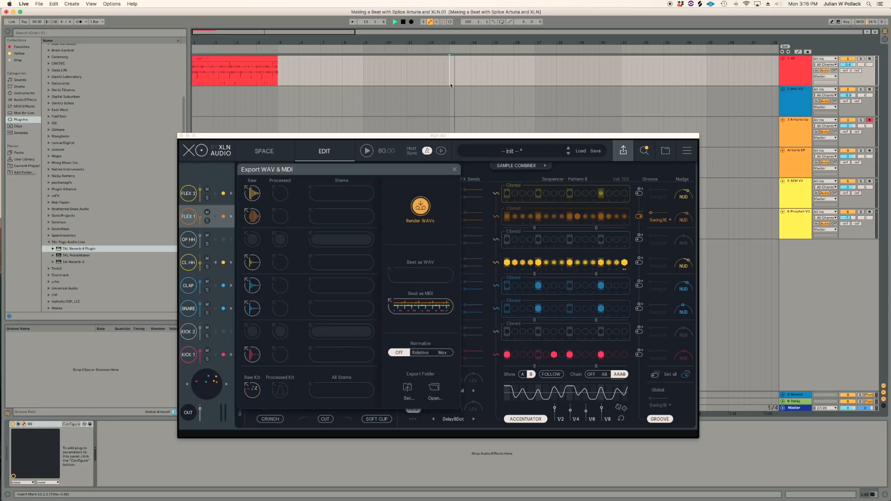
{"action": "left_click", "coordinate": [455, 170]}
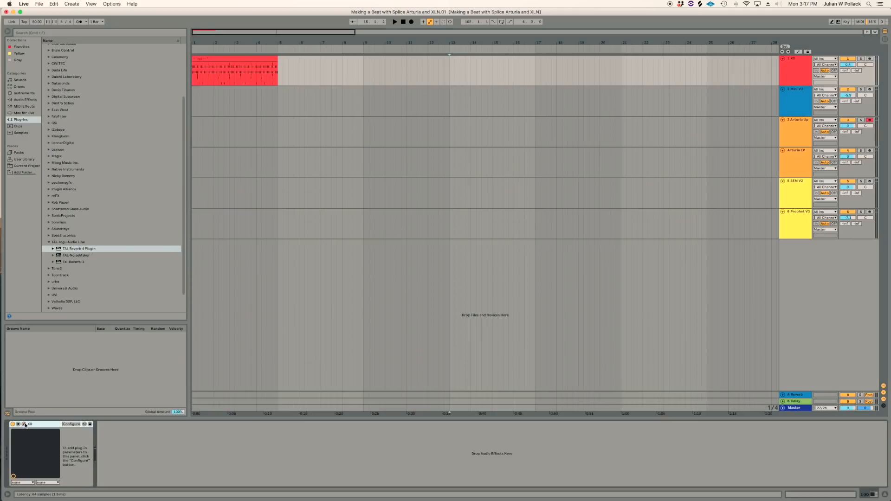
Reopen XO, review the WAV and MIDI export options, and close the plug-in window
{"action": "left_click", "coordinate": [24, 425]}
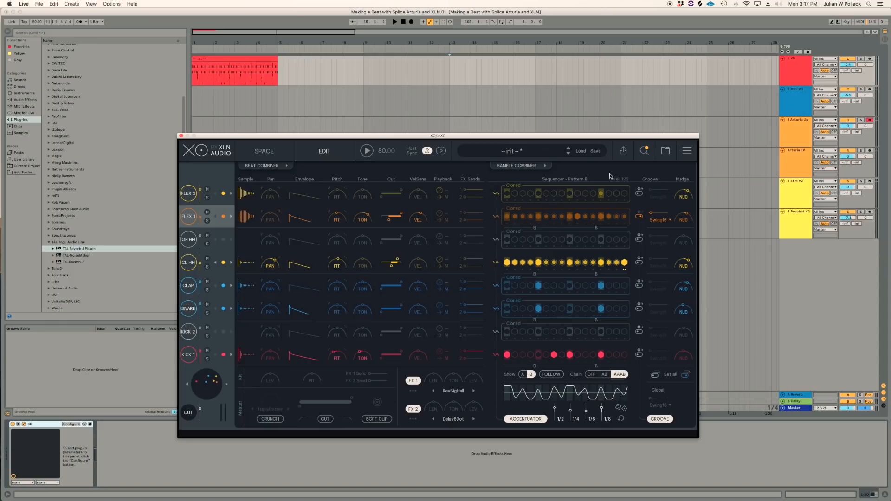
{"action": "left_click", "coordinate": [628, 153]}
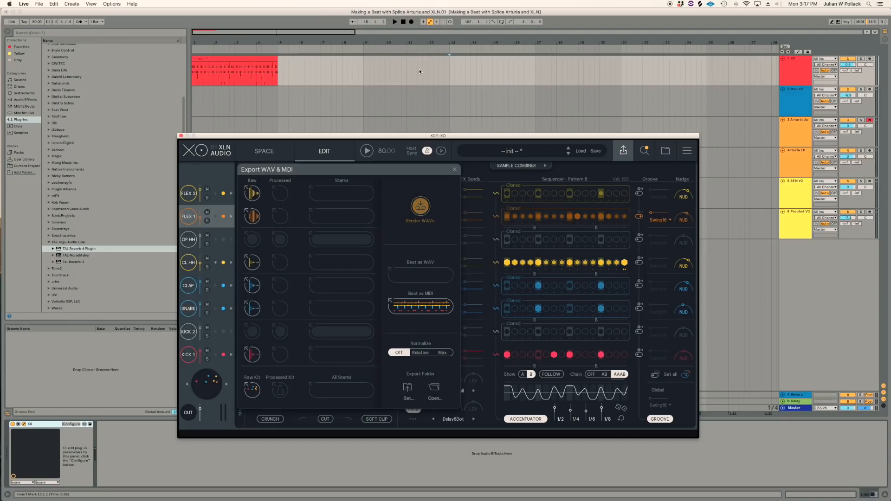
{"action": "left_click", "coordinate": [454, 170]}
{"action": "left_click", "coordinate": [181, 135]}
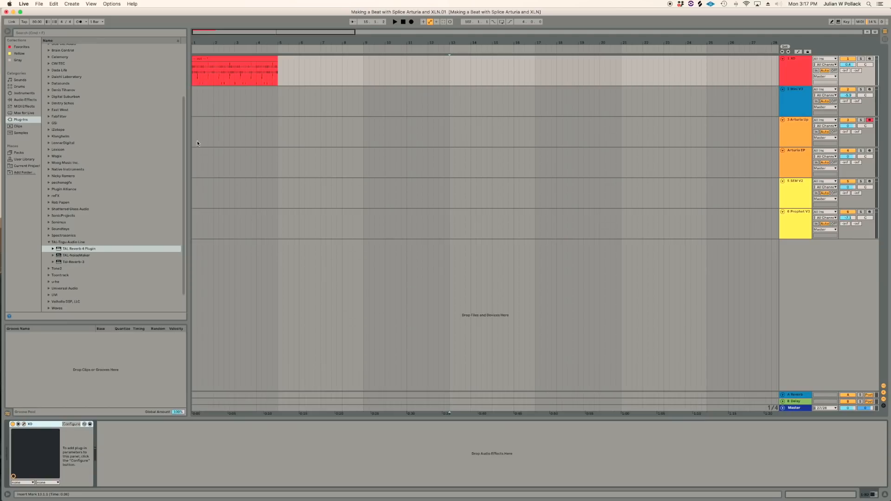
Duplicate the beat's MIDI clip on the XO track and open the first copy for note editing
{"action": "left_click", "coordinate": [301, 74]}
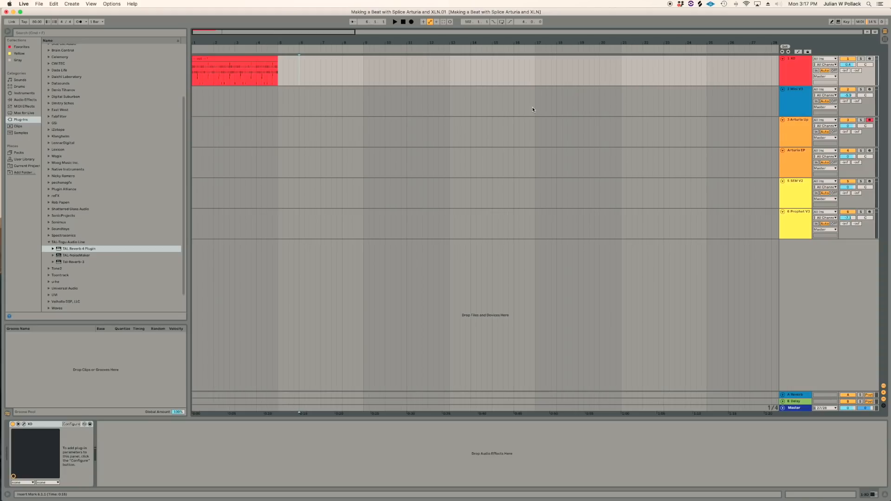
{"action": "left_click", "coordinate": [252, 59]}
{"action": "key", "text": "super+d"}
{"action": "double_click", "coordinate": [252, 60]}
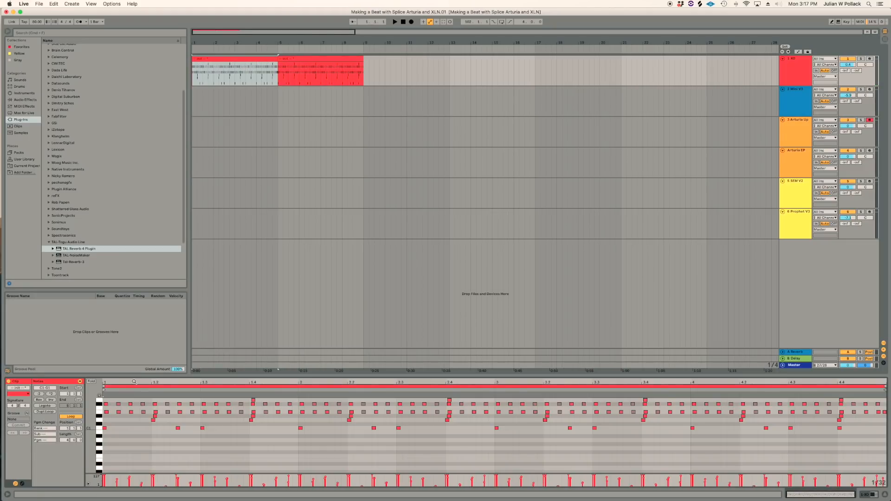
Deactivate all F#1 shaker and E1 closed hi-hat notes in the first clip, keeping them instead of deleting them
{"action": "left_click_drag", "start_coordinate": [91, 420], "coordinate": [99, 420]}
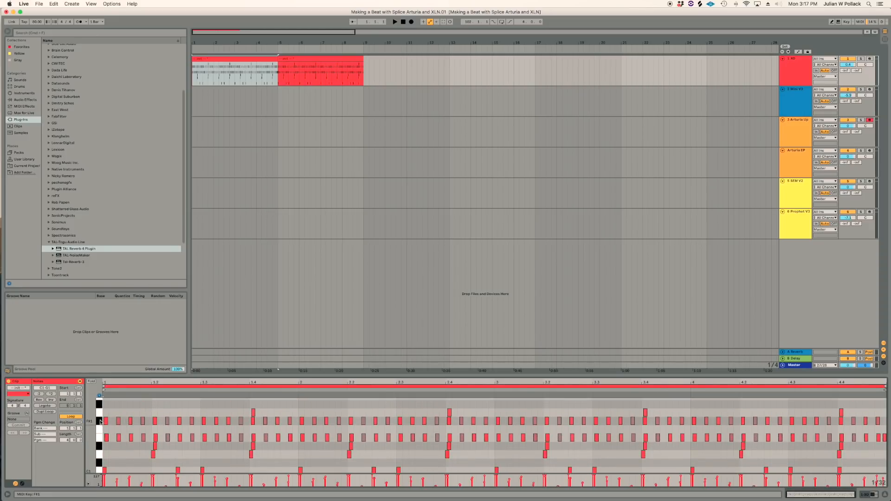
{"action": "left_click", "coordinate": [100, 421]}
{"action": "key", "text": "Delete"}
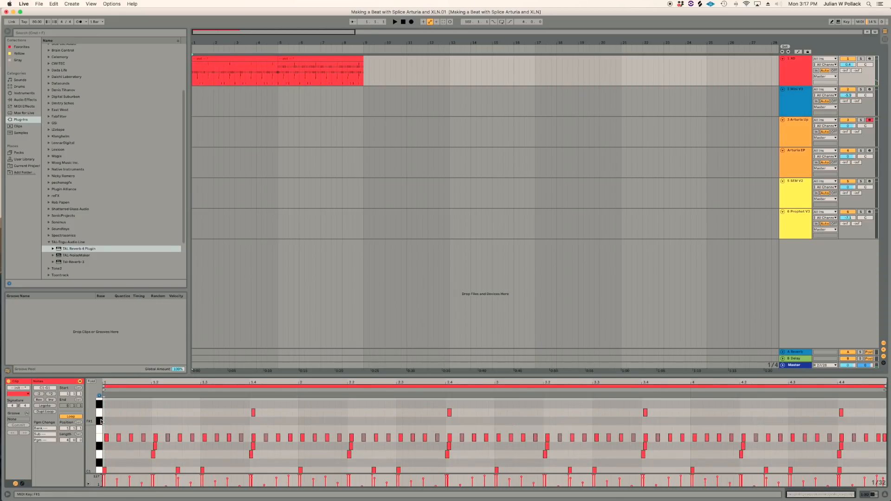
{"action": "key", "text": "super+z"}
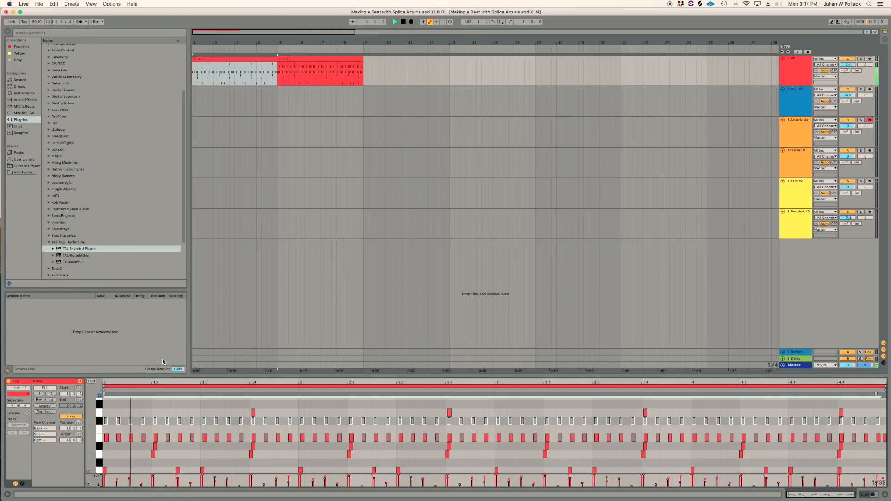
{"action": "left_click", "coordinate": [99, 438]}
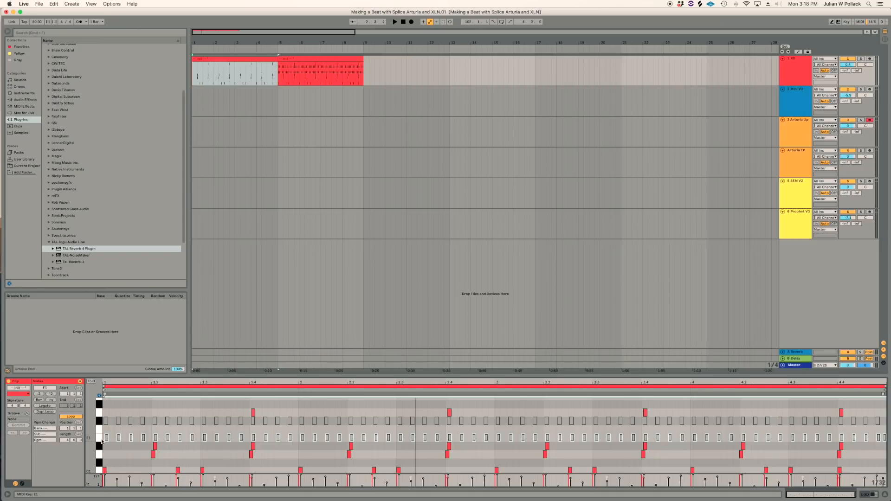
Insert a new audio track directly below the XO track
{"action": "left_click", "coordinate": [299, 100]}
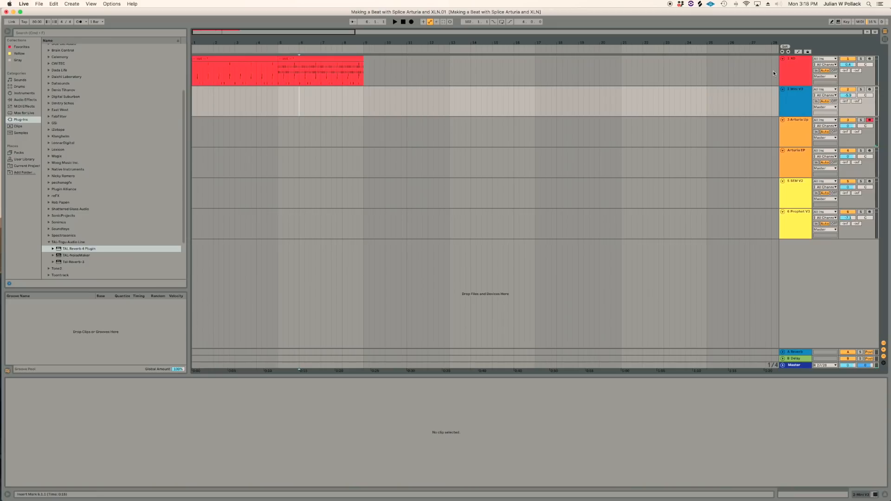
{"action": "left_click", "coordinate": [795, 72]}
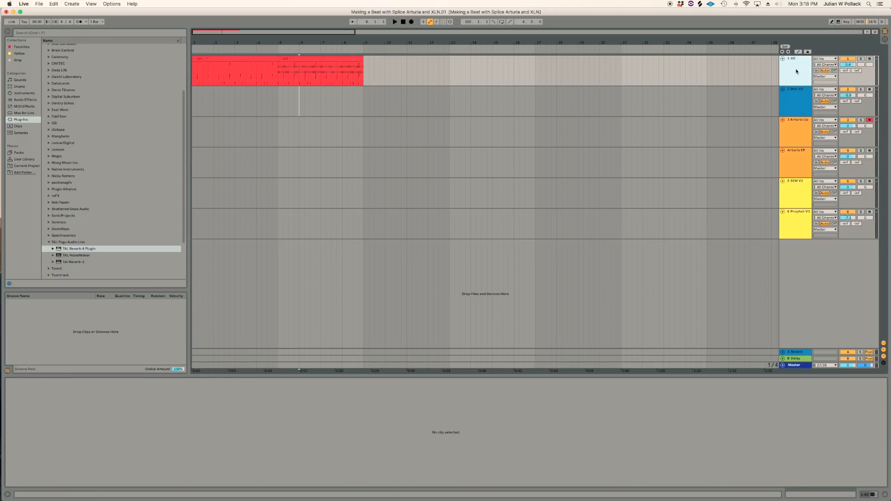
{"action": "key", "text": "super+t"}
Route XO's Kick 1 channel output to Bus 1 & Master and close the plug-in window
{"action": "double_click", "coordinate": [797, 79]}
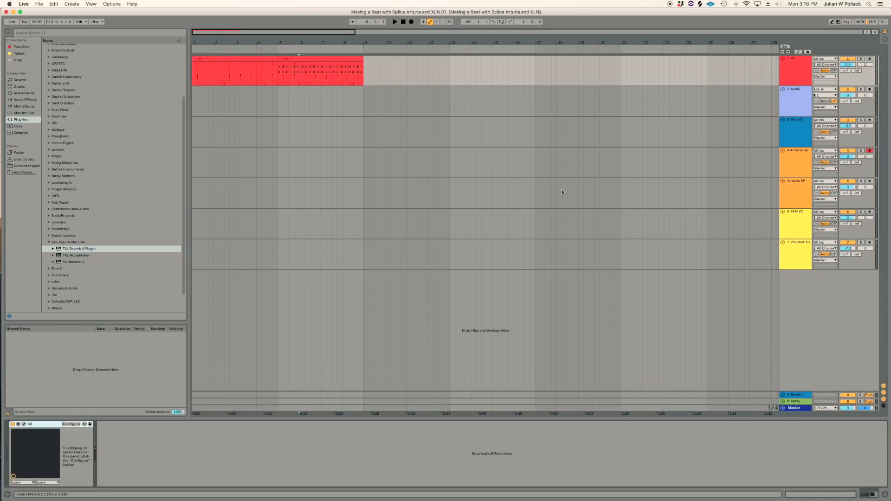
{"action": "left_click", "coordinate": [24, 424]}
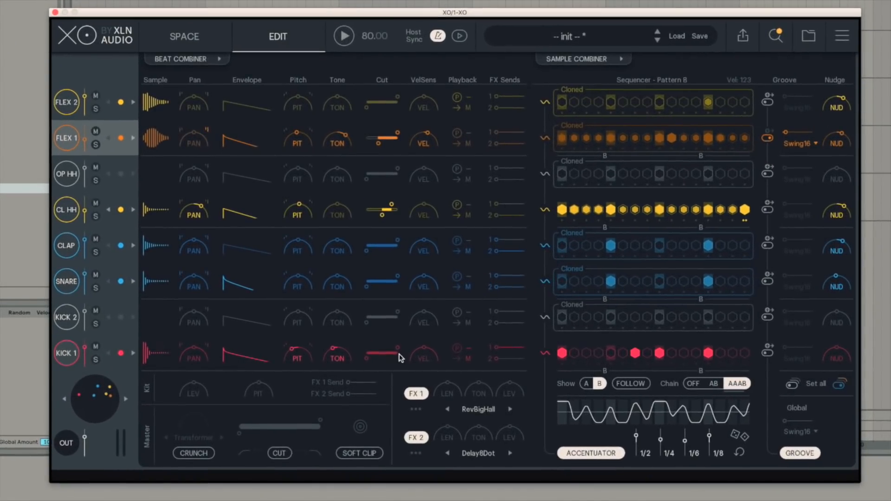
{"action": "left_click", "coordinate": [453, 359]}
{"action": "mouse_move", "coordinate": [461, 390]}
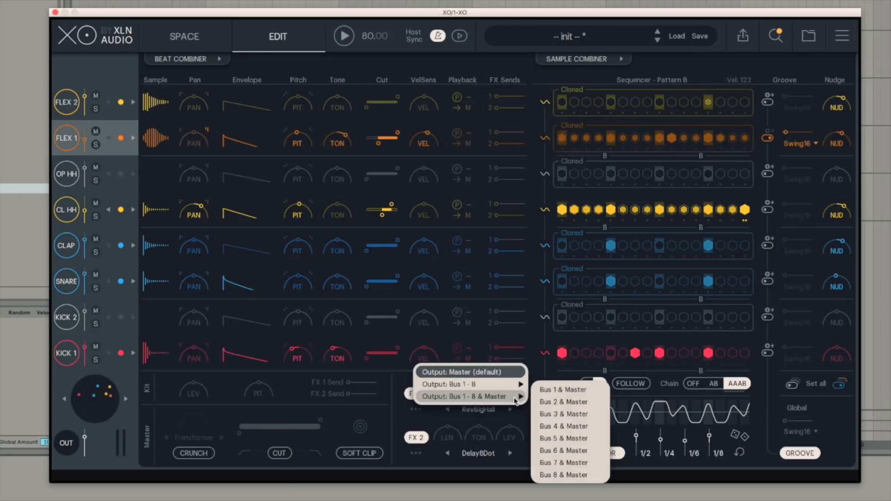
{"action": "left_click", "coordinate": [561, 389]}
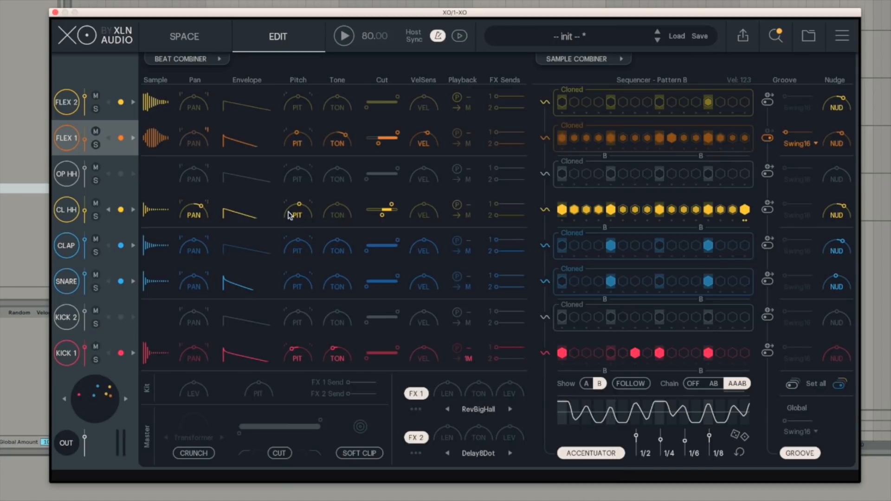
{"action": "left_click", "coordinate": [55, 13]}
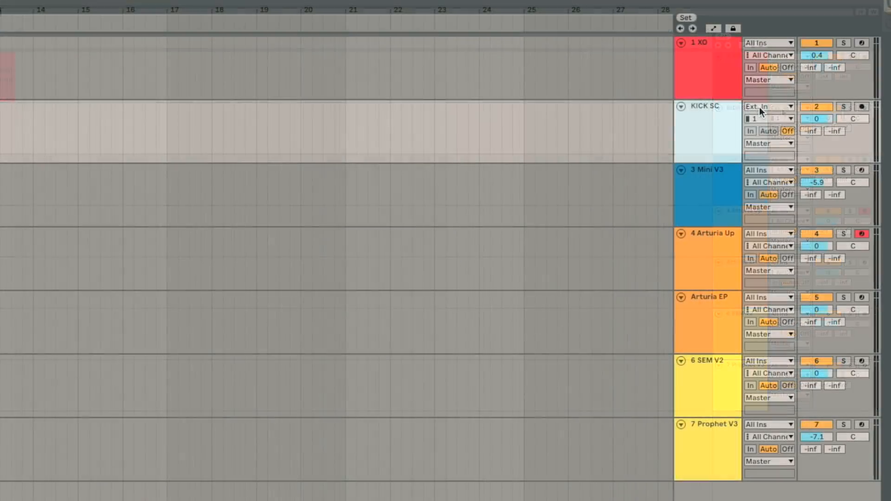
Set the KICK SC track's audio input to 1-XO and BUS 1-XO, set its monitoring to In, and mute the track
{"action": "left_click", "coordinate": [759, 106]}
{"action": "left_click", "coordinate": [775, 166]}
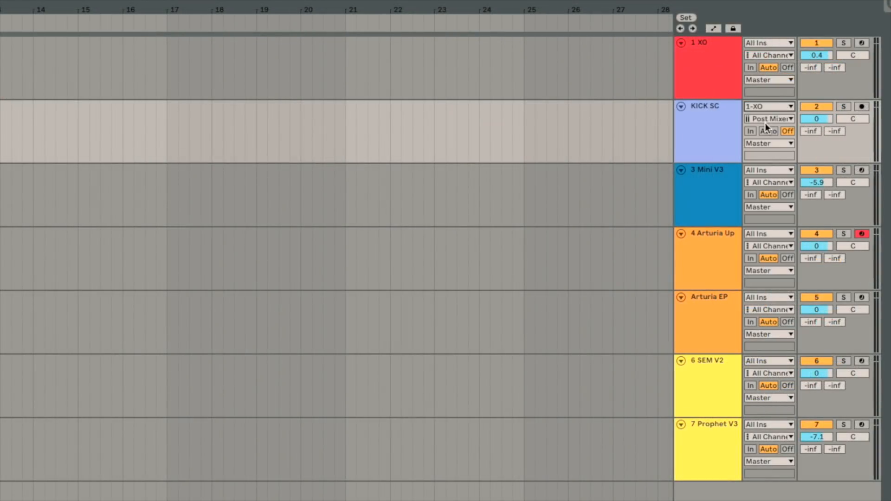
{"action": "left_click", "coordinate": [770, 142]}
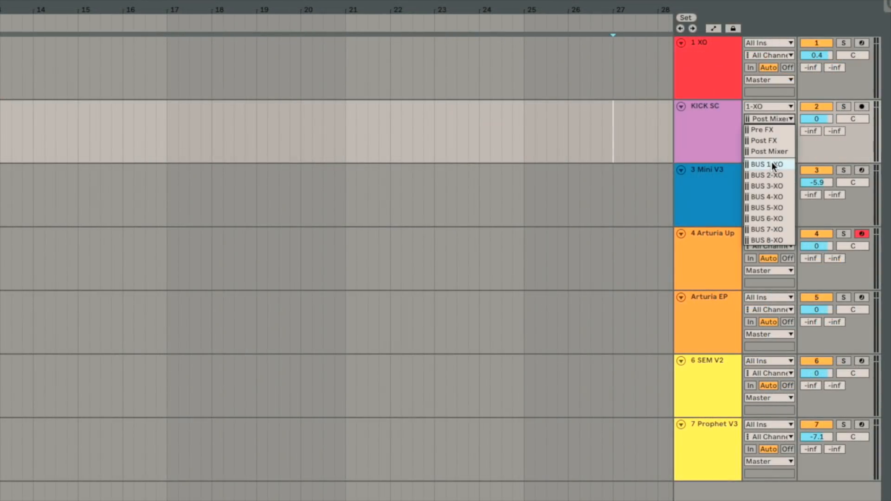
{"action": "left_click", "coordinate": [771, 162]}
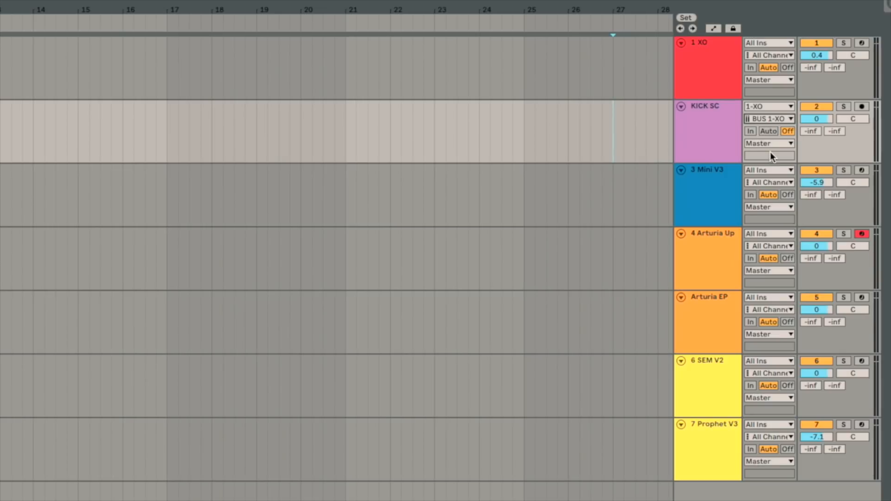
{"action": "left_click", "coordinate": [750, 131]}
{"action": "left_click", "coordinate": [825, 107]}
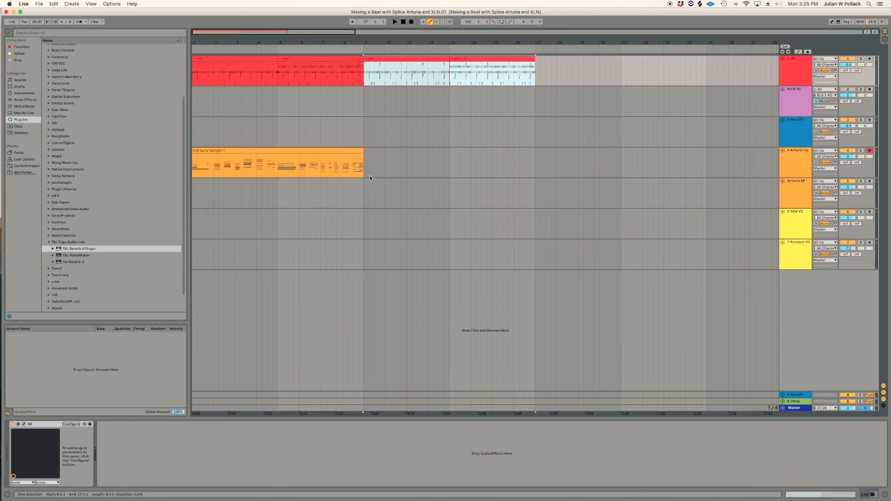
Duplicate the Arturia Upright clip directly after itself and open the Mini V3 synth with its Square Bass preset
{"action": "left_click_drag", "start_coordinate": [365, 175], "coordinate": [351, 173]}
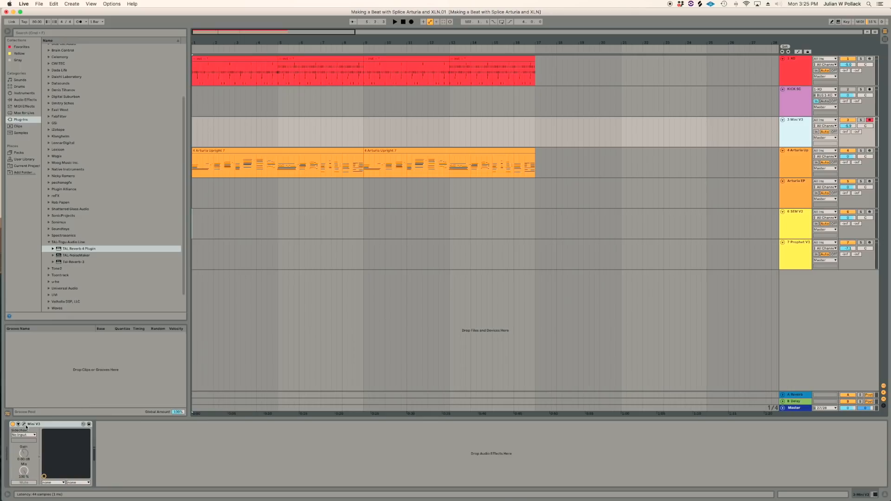
{"action": "left_click", "coordinate": [24, 425]}
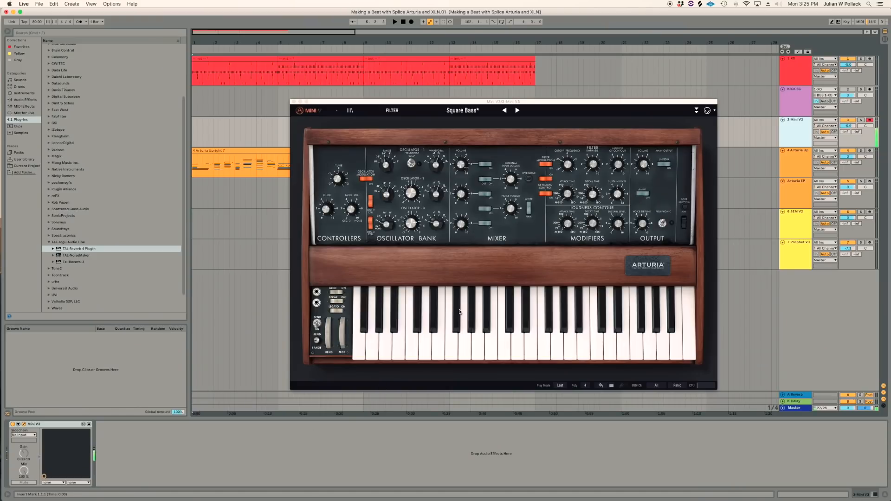
{"action": "left_click", "coordinate": [564, 267]}
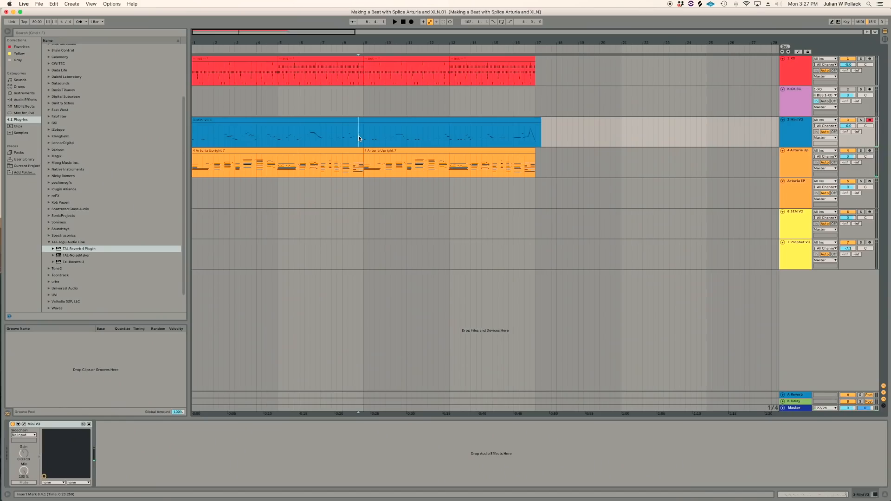
Undo the last edit on the Mini V3 bass track
{"action": "key", "text": "super+z"}
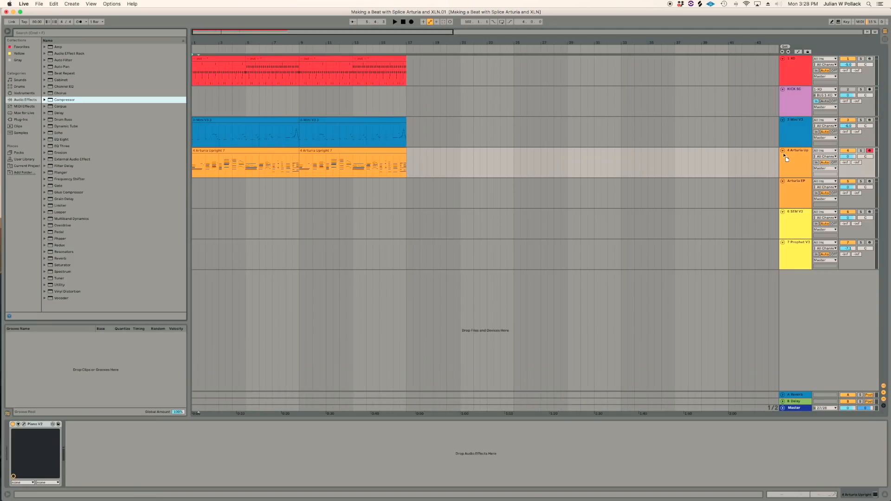
Add a Compressor to the Arturia Upright track, enable its sidechain and set the sidechain source to KICK SC
{"action": "left_click_drag", "start_coordinate": [789, 156], "coordinate": [789, 155]}
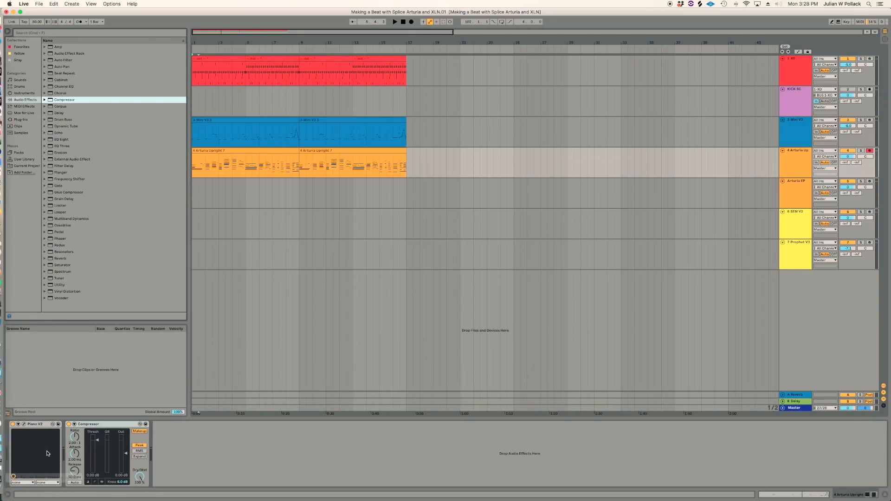
{"action": "left_click", "coordinate": [74, 424]}
{"action": "left_click", "coordinate": [80, 432]}
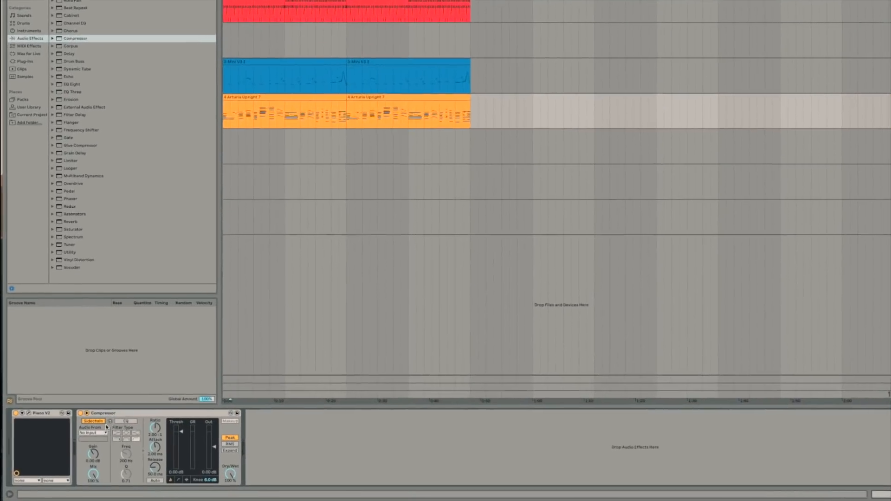
{"action": "left_click", "coordinate": [83, 439]}
{"action": "left_click", "coordinate": [134, 326]}
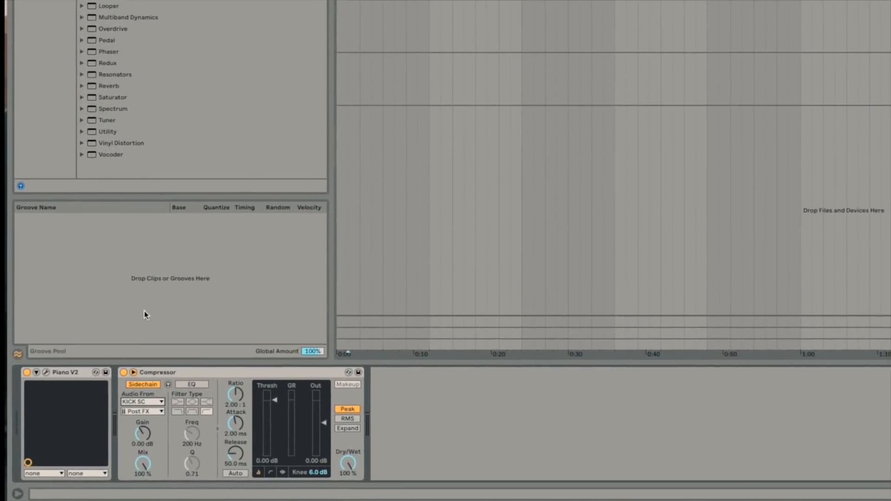
Lower the sidechain Compressor's threshold on the piano track while playing back the arrangement
{"action": "key", "text": "space"}
{"action": "left_click_drag", "start_coordinate": [308, 385], "coordinate": [308, 413]}
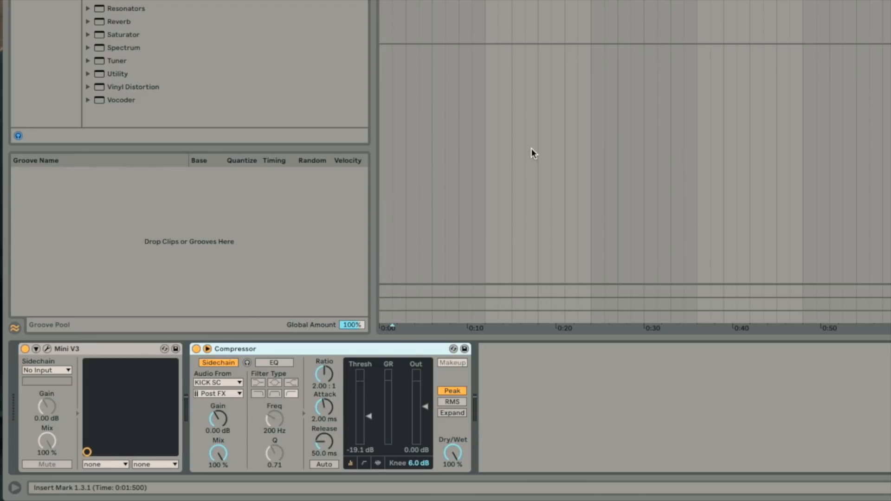
{"action": "key", "text": "space"}
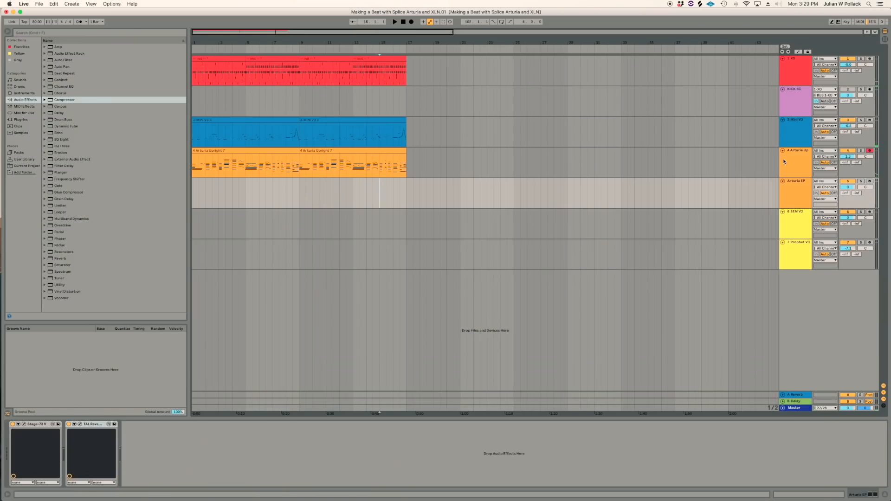
Arm the SEM V2 track for recording and open its synth plug-in
{"action": "left_click", "coordinate": [872, 224]}
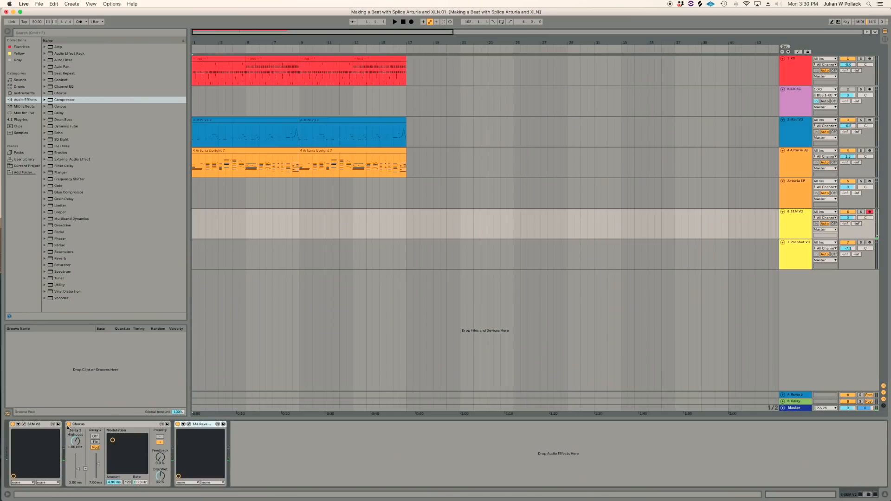
{"action": "left_click", "coordinate": [24, 423]}
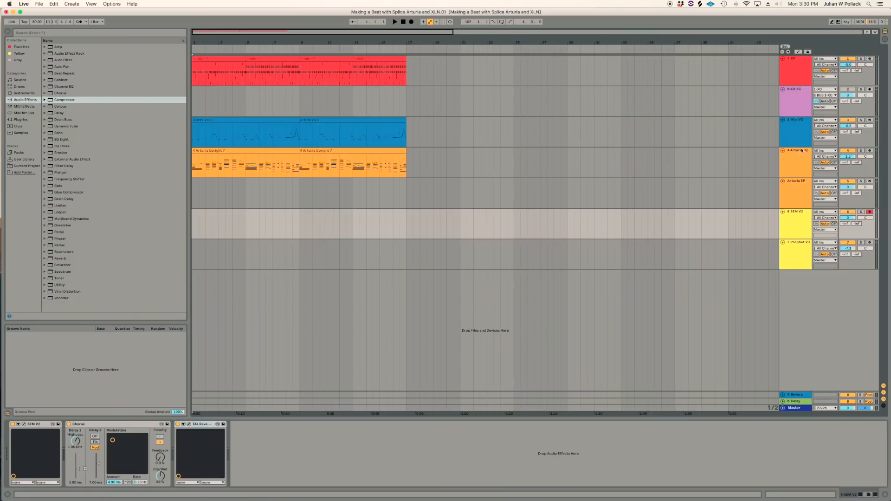
Copy the Arturia Upright track's sidechain Compressor to the SEM V2 track and start recording a SEM part from bar 8
{"action": "left_click", "coordinate": [794, 153]}
{"action": "double_click", "coordinate": [795, 153]}
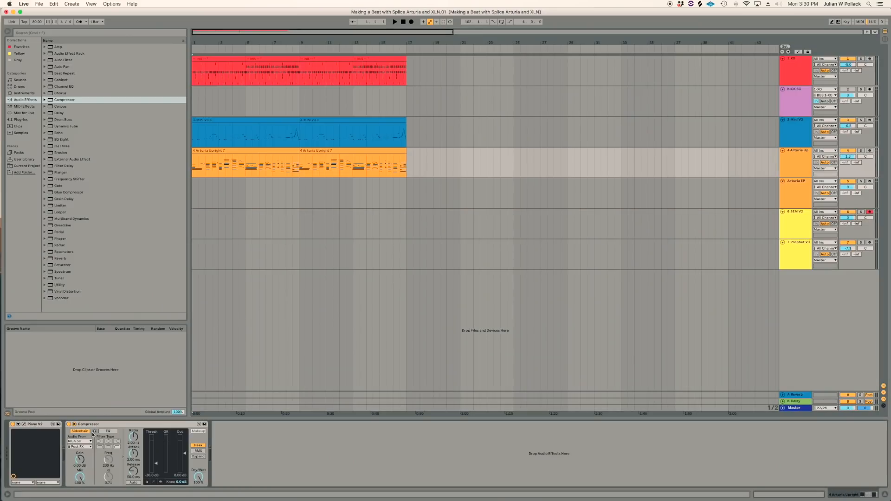
{"action": "left_click", "coordinate": [266, 224]}
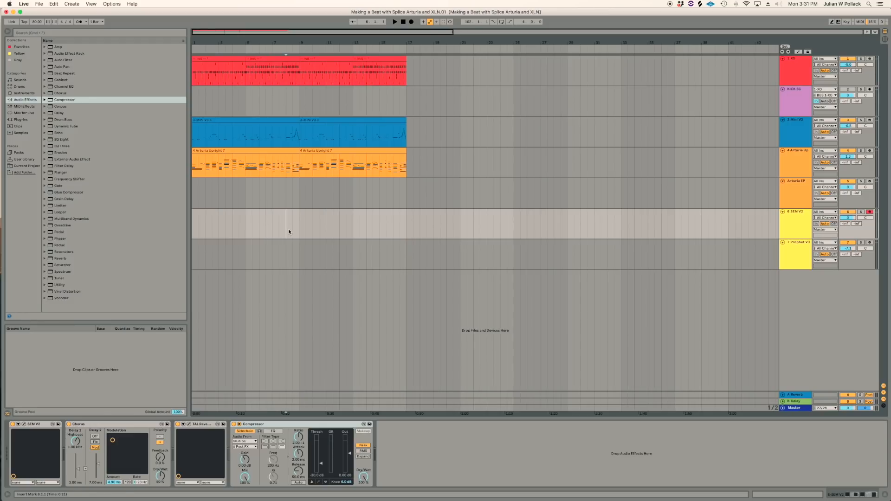
{"action": "key", "text": "F9"}
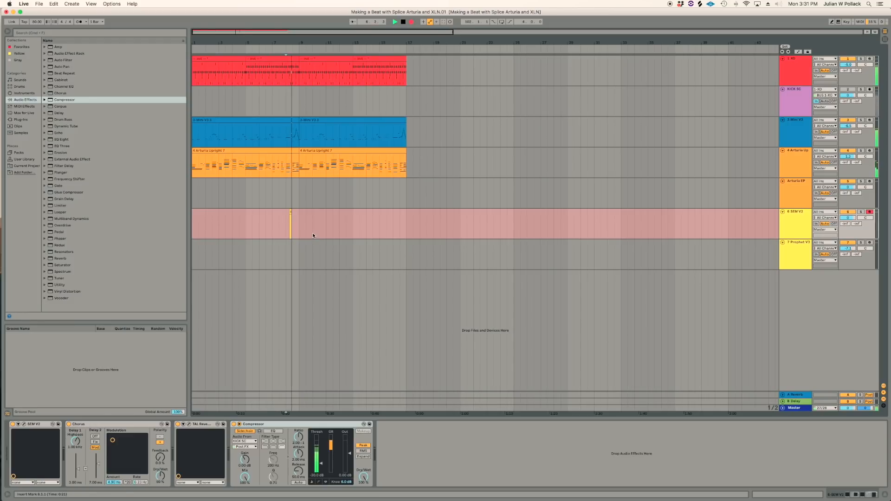
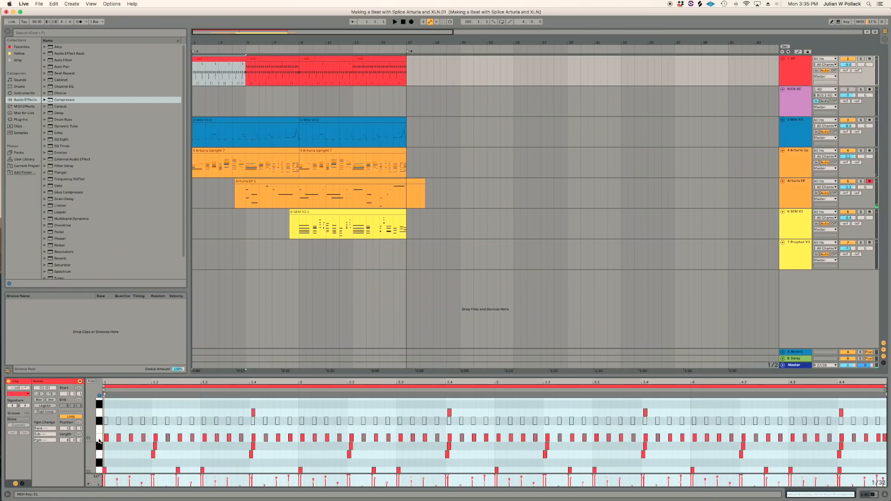
Deactivate all E1 closed hi-hat notes in the first XO clip and play back the beat
{"action": "left_click", "coordinate": [99, 440]}
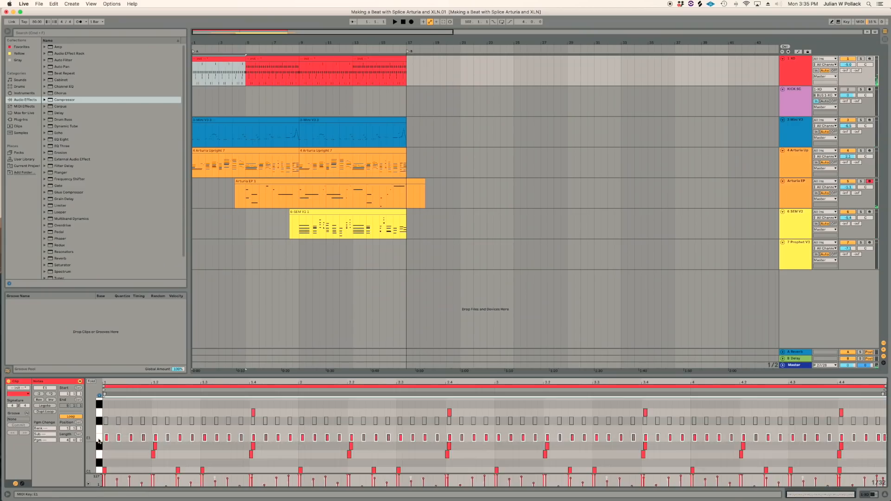
{"action": "left_click", "coordinate": [125, 430]}
{"action": "key", "text": "space"}
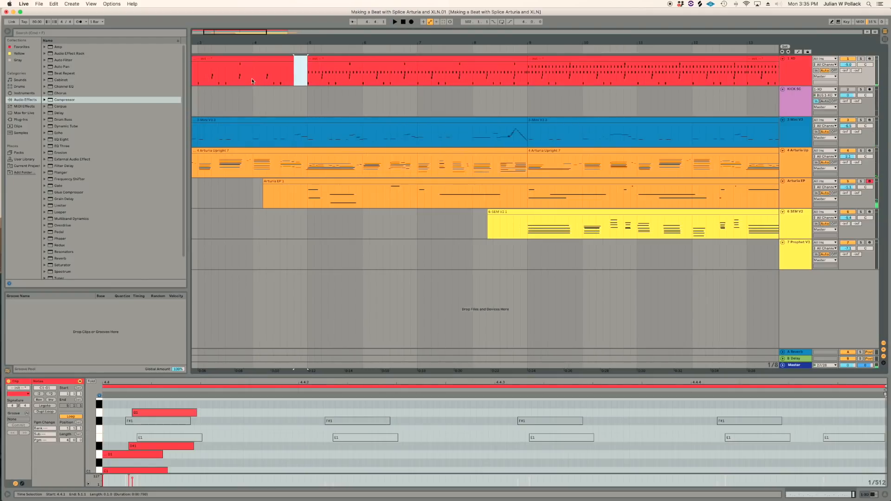
Clear the last beat of bar 4 on the XO track and play back the transition into bar 5
{"action": "left_click", "coordinate": [253, 80]}
{"action": "key", "text": "space"}
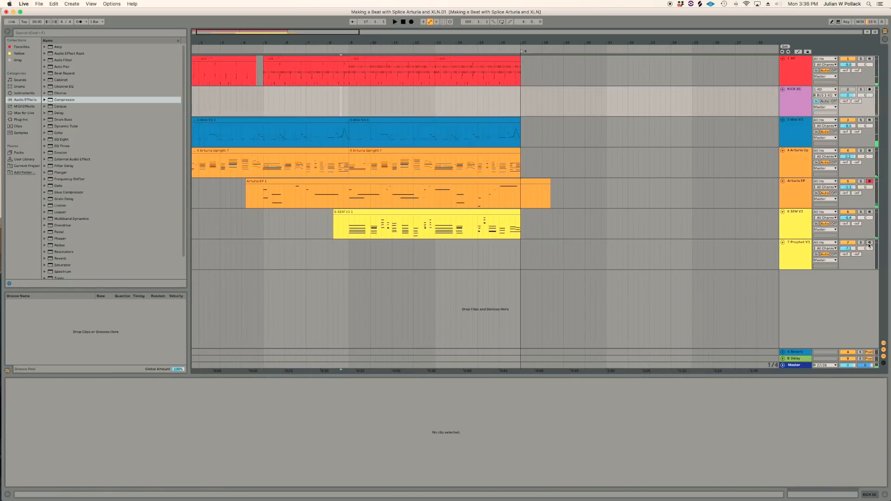
Arm the Prophet V3 track and show its J3 Pluck synth preset and TAL Reverb 4 settings
{"action": "left_click", "coordinate": [870, 242]}
{"action": "left_click", "coordinate": [323, 256]}
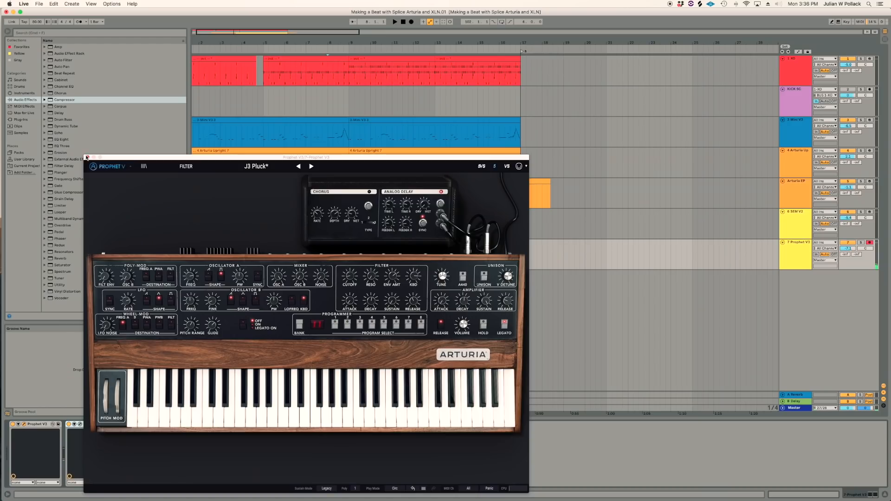
{"action": "left_click", "coordinate": [91, 425]}
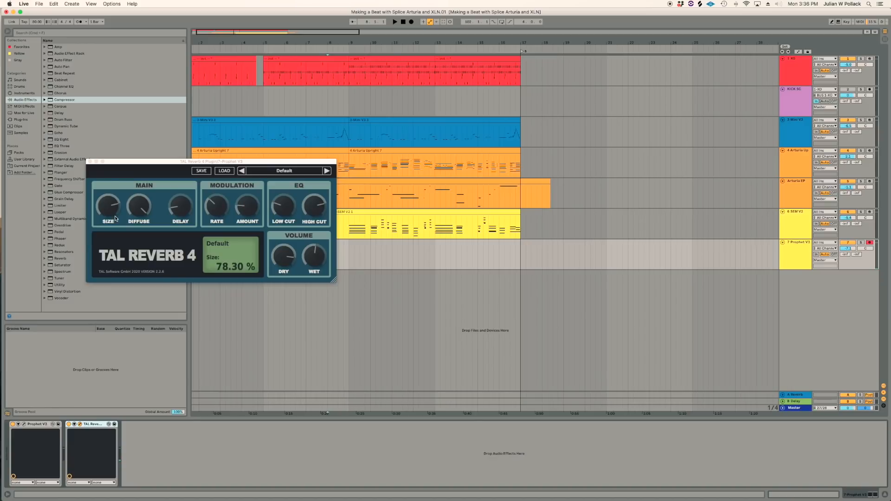
{"action": "left_click", "coordinate": [90, 162]}
Record a part on the Prophet V3 track starting around bar 7
{"action": "left_click", "coordinate": [334, 261]}
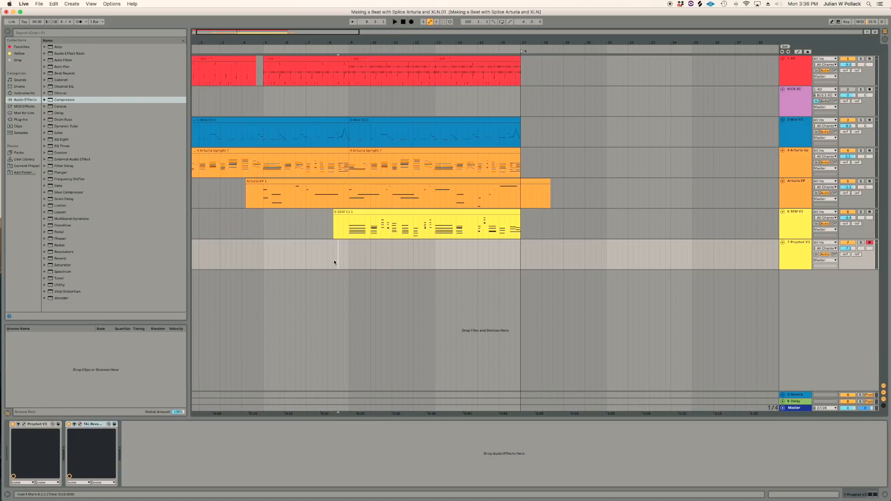
{"action": "left_click", "coordinate": [307, 261]}
{"action": "key", "text": "F9"}
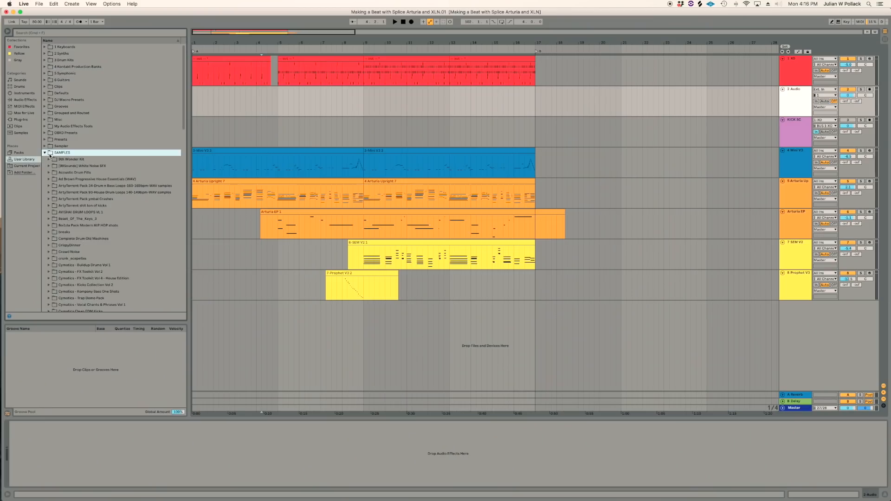
Find Micro Sweep 13.wav in the JSPO FX samples and place it on the empty audio track just before bar 5
{"action": "scroll", "coordinate": [61, 158], "scroll_direction": "down", "scroll_amount": 15}
{"action": "left_click", "coordinate": [49, 151]}
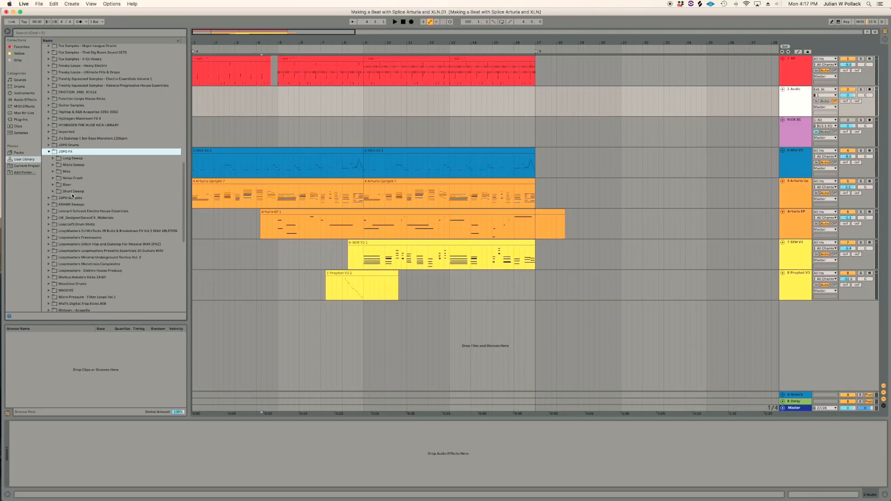
{"action": "left_click", "coordinate": [53, 172]}
{"action": "left_click", "coordinate": [54, 172]}
{"action": "left_click", "coordinate": [54, 165]}
{"action": "left_click", "coordinate": [86, 172]}
{"action": "left_click_drag", "start_coordinate": [325, 73], "coordinate": [269, 93]}
Lower the Micro Sweep track's volume and play back the transition into bar 5
{"action": "key", "text": "plus"}
{"action": "key", "text": "plus"}
{"action": "key", "text": "plus"}
{"action": "key", "text": "plus"}
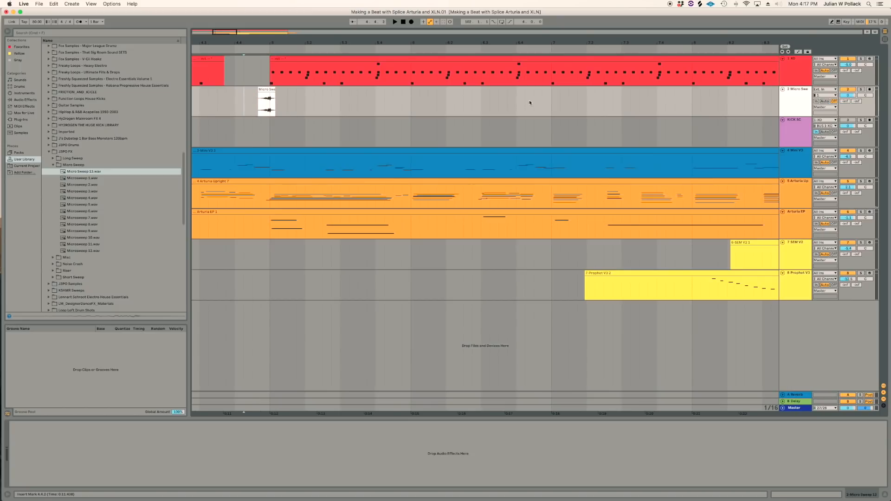
{"action": "left_click", "coordinate": [221, 102]}
{"action": "key", "text": "space"}
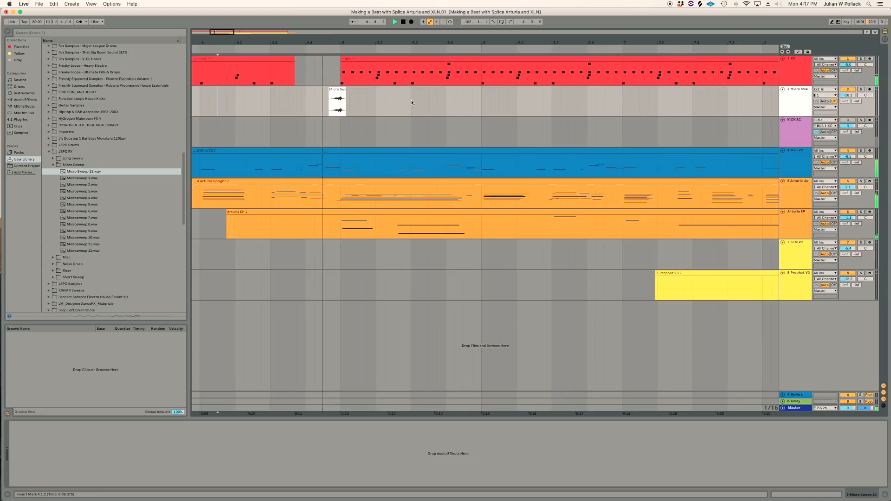
{"action": "key", "text": "space"}
{"action": "key", "text": "minus"}
{"action": "key", "text": "minus"}
{"action": "key", "text": "minus"}
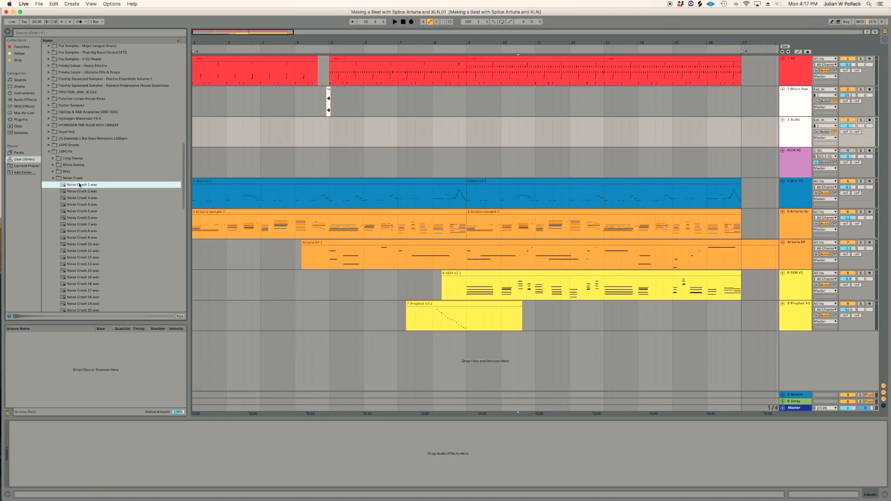
Audition the Noise Crash samples and place Noise Crash 4.wav at bar 5 on the second new audio track
{"action": "key", "text": "Down"}
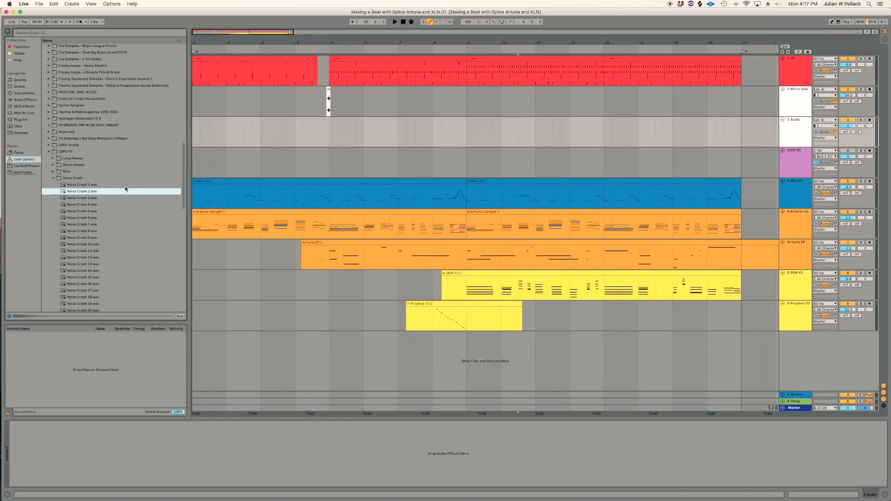
{"action": "key", "text": "Down"}
{"action": "key", "text": "Down"}
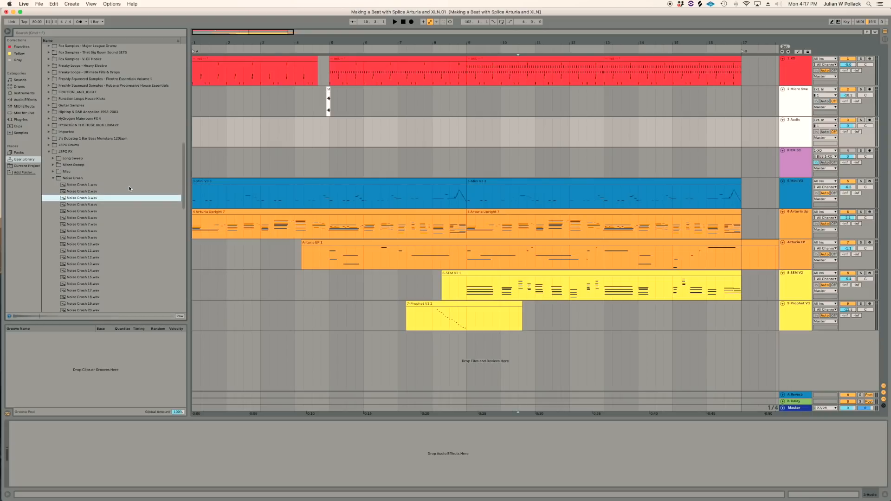
{"action": "left_click_drag", "start_coordinate": [74, 204], "coordinate": [332, 134]}
Lower the Noise Crash track's volume to about -23 dB while playing back from just before bar 5
{"action": "left_click_drag", "start_coordinate": [848, 126], "coordinate": [848, 132]}
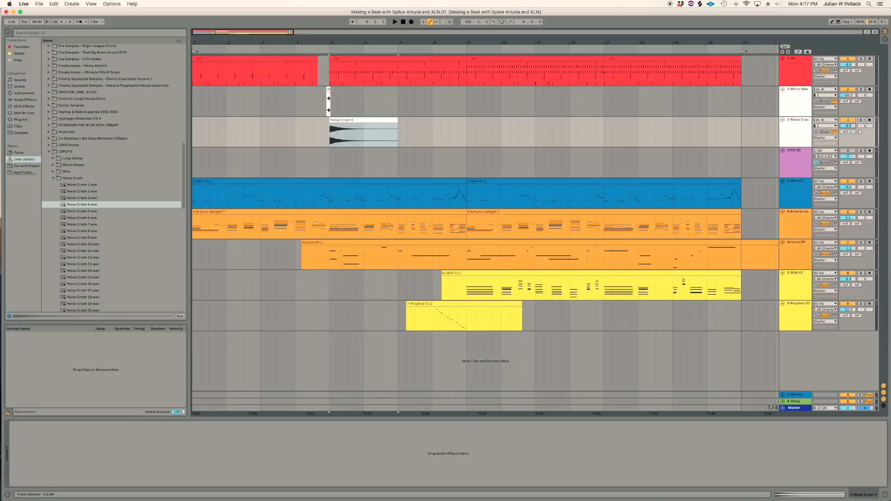
{"action": "left_click", "coordinate": [321, 138]}
{"action": "key", "text": "space"}
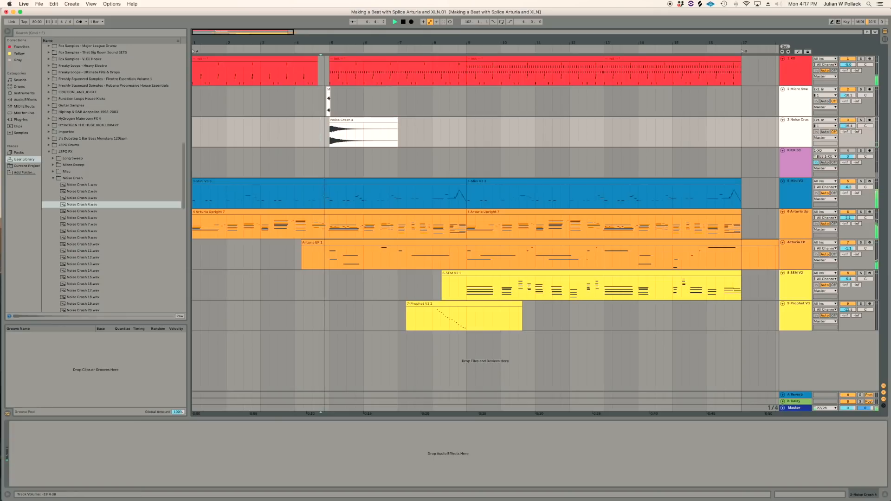
{"action": "left_click_drag", "start_coordinate": [847, 126], "coordinate": [848, 127]}
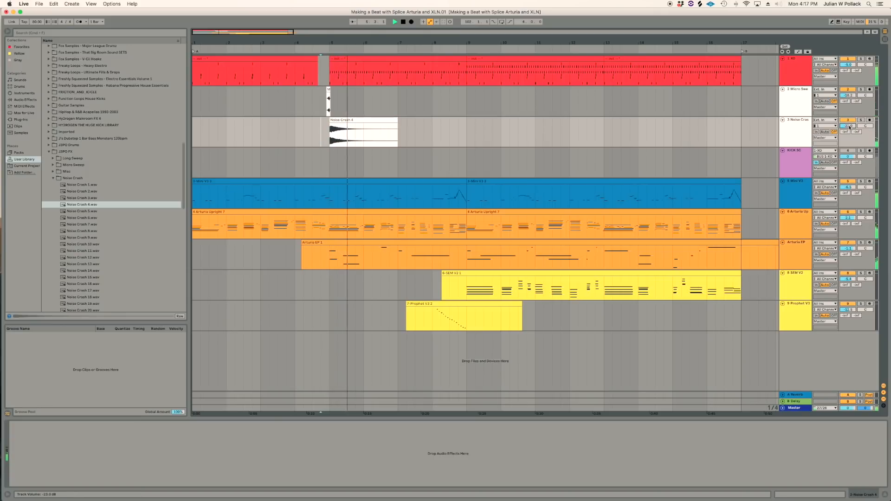
Copy the KICK SC sidechain Compressor from the Prophet track to the Noise Crash track and set its threshold to about -31 dB
{"action": "left_click", "coordinate": [792, 312]}
{"action": "key", "text": "space"}
{"action": "left_click", "coordinate": [241, 424]}
{"action": "left_click", "coordinate": [321, 137]}
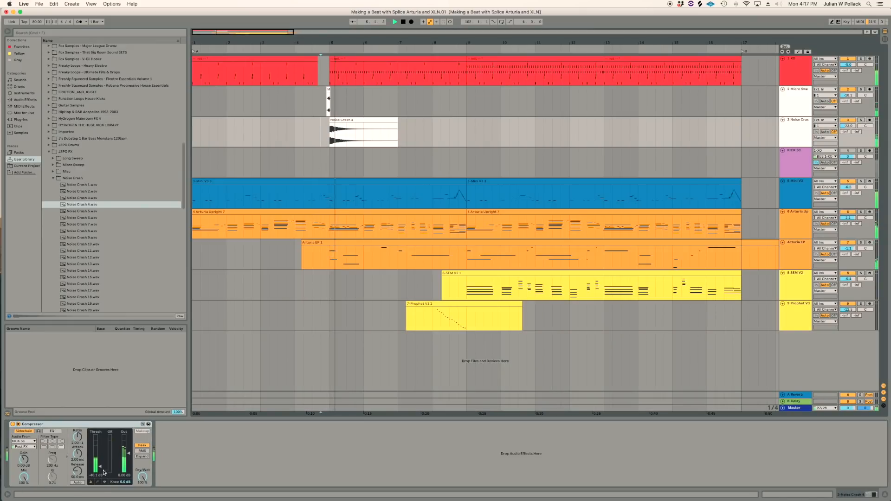
{"action": "left_click_drag", "start_coordinate": [101, 472], "coordinate": [101, 467]}
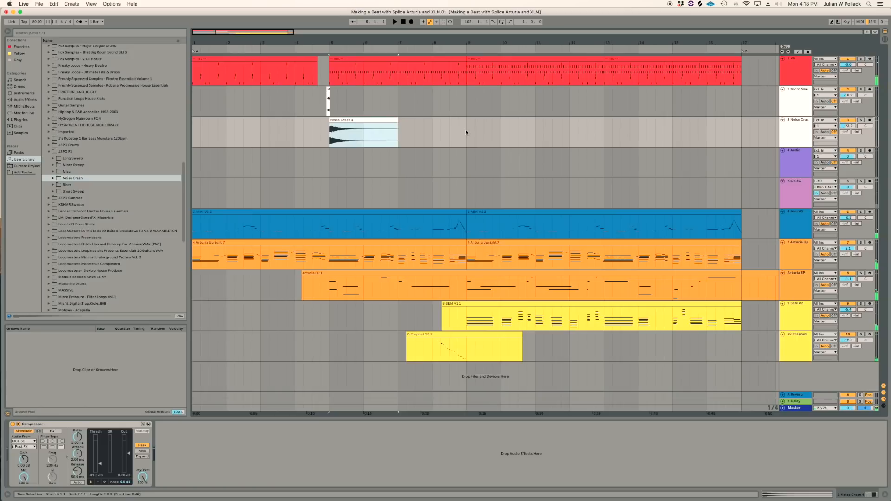
Paste a second Noise Crash 4 clip at bar 9 and place Long Sweep 3.wav before it on the new audio track
{"action": "left_click", "coordinate": [466, 129]}
{"action": "key", "text": "super+v"}
{"action": "left_click", "coordinate": [347, 160]}
{"action": "left_click", "coordinate": [90, 179]}
{"action": "left_click_drag", "start_coordinate": [90, 182], "coordinate": [421, 167]}
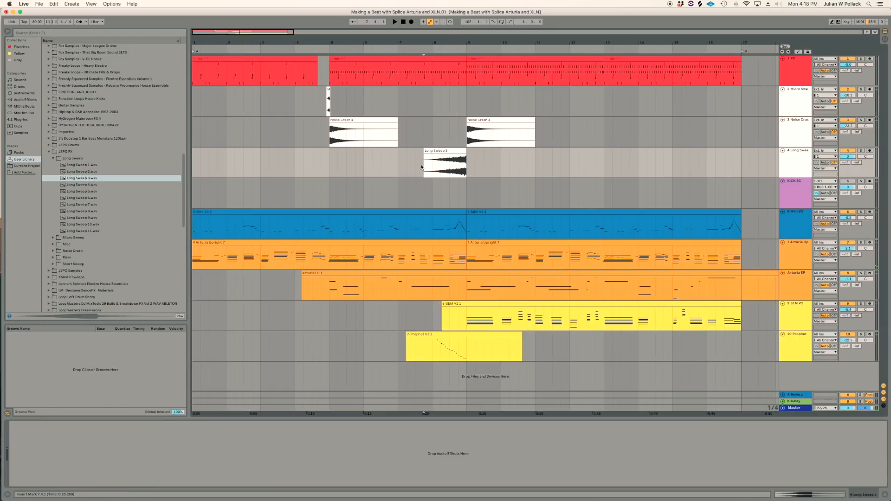
Turn off Warp for the Long Sweep 3 clip and align its end with bar 9
{"action": "double_click", "coordinate": [441, 151]}
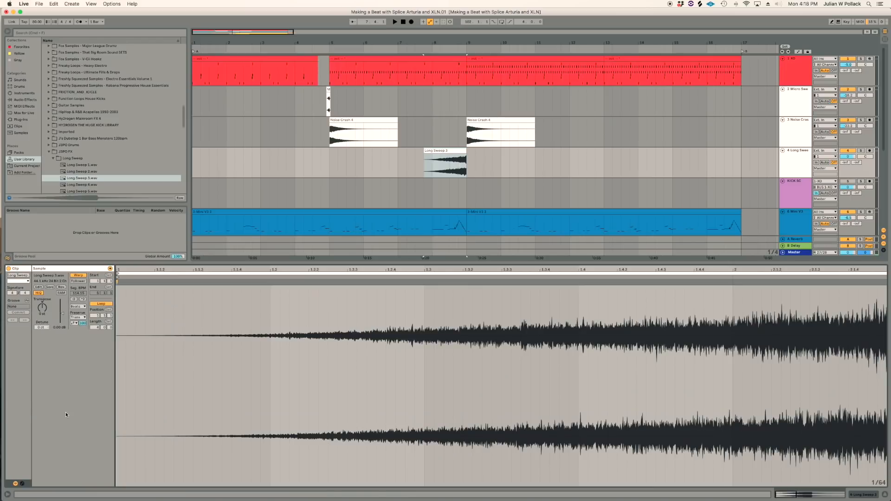
{"action": "left_click", "coordinate": [78, 276]}
{"action": "left_click", "coordinate": [456, 155]}
{"action": "left_click_drag", "start_coordinate": [447, 152], "coordinate": [466, 159]}
Lower the Long Sweep track's volume and shorten the clip by trimming its start closer to bar 9
{"action": "left_click_drag", "start_coordinate": [848, 156], "coordinate": [848, 163]}
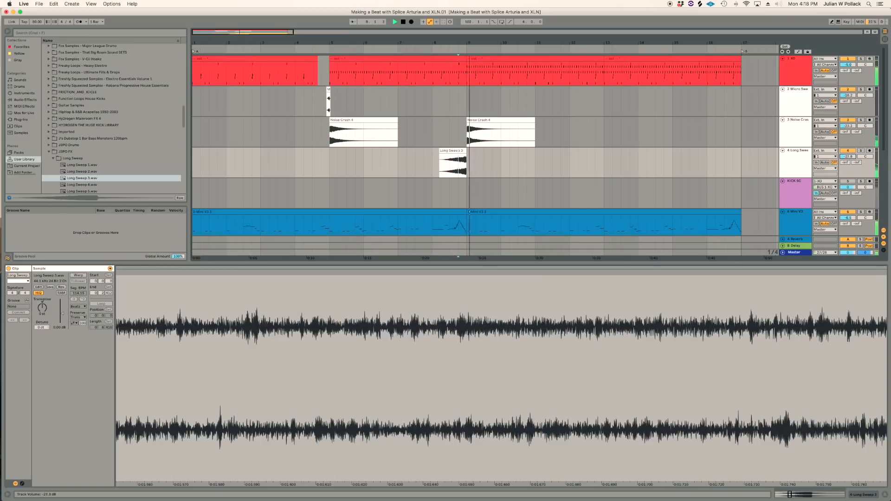
{"action": "left_click_drag", "start_coordinate": [441, 156], "coordinate": [458, 157]}
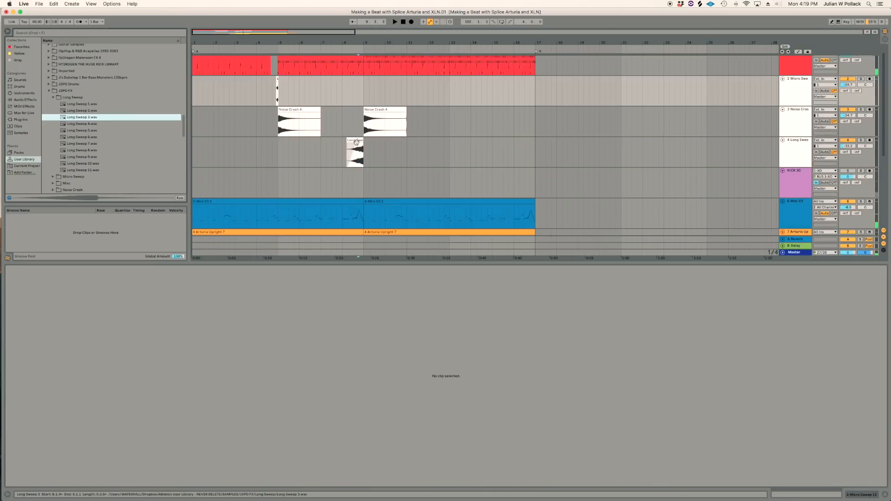
Move the Long Sweep 3 clip so it ends at bar 17 and play back from bar 16
{"action": "left_click_drag", "start_coordinate": [362, 142], "coordinate": [535, 140]}
{"action": "left_click", "coordinate": [522, 150]}
{"action": "left_click", "coordinate": [515, 128]}
{"action": "key", "text": "space"}
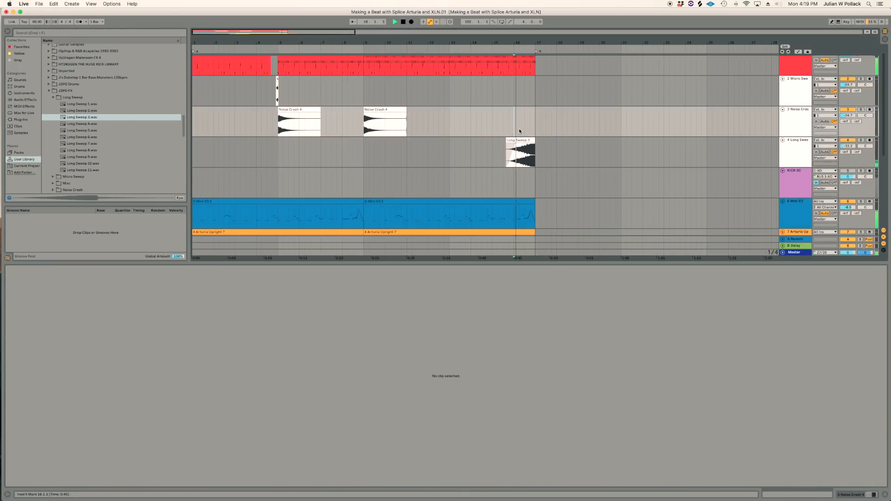
{"action": "scroll", "coordinate": [520, 128], "scroll_direction": "up", "scroll_amount": 1}
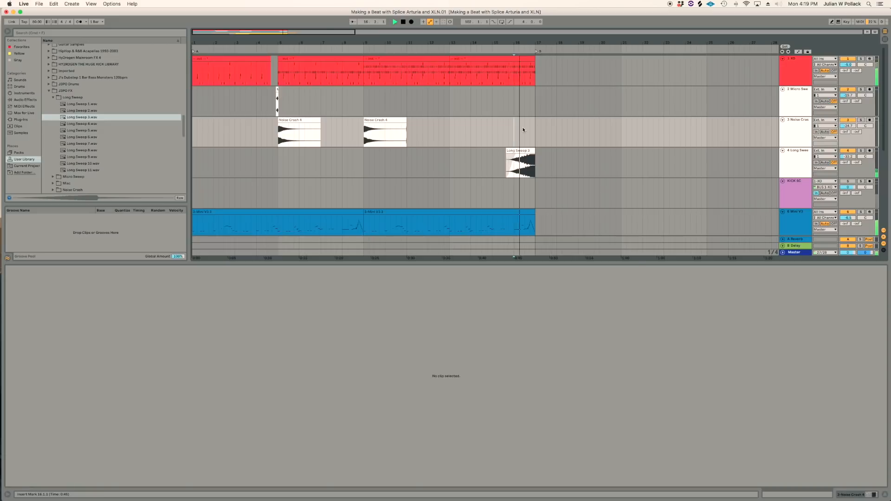
Duplicate the first beat of bar 16 on the XO drum track three times and add extra hits on beat 4
{"action": "key", "text": "plus"}
{"action": "key", "text": "plus"}
{"action": "scroll", "coordinate": [523, 130], "scroll_direction": "right", "scroll_amount": 1}
{"action": "key", "text": "space"}
{"action": "left_click_drag", "start_coordinate": [512, 82], "coordinate": [525, 82]}
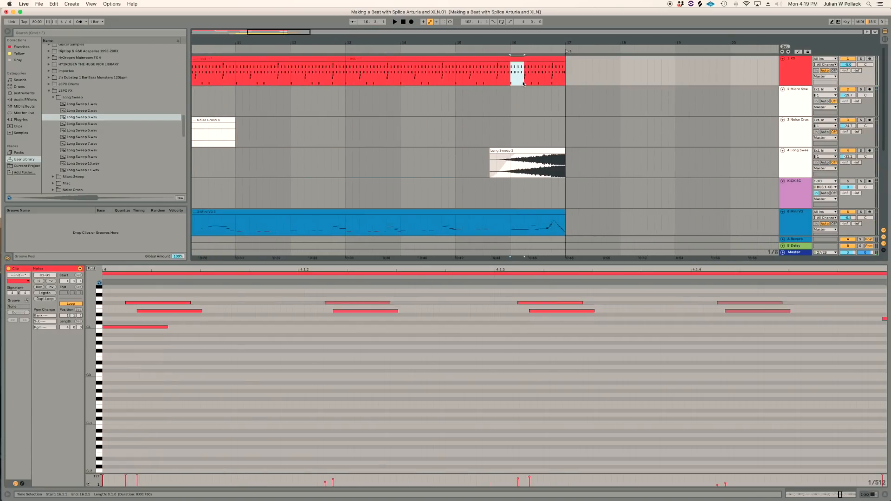
{"action": "key", "text": "super+d"}
{"action": "key", "text": "super+d"}
{"action": "key", "text": "super+d"}
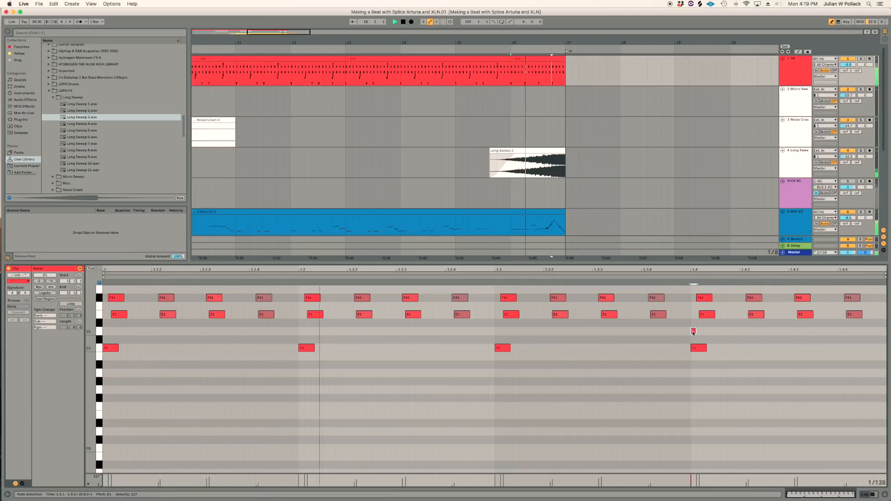
{"action": "left_click", "coordinate": [713, 342]}
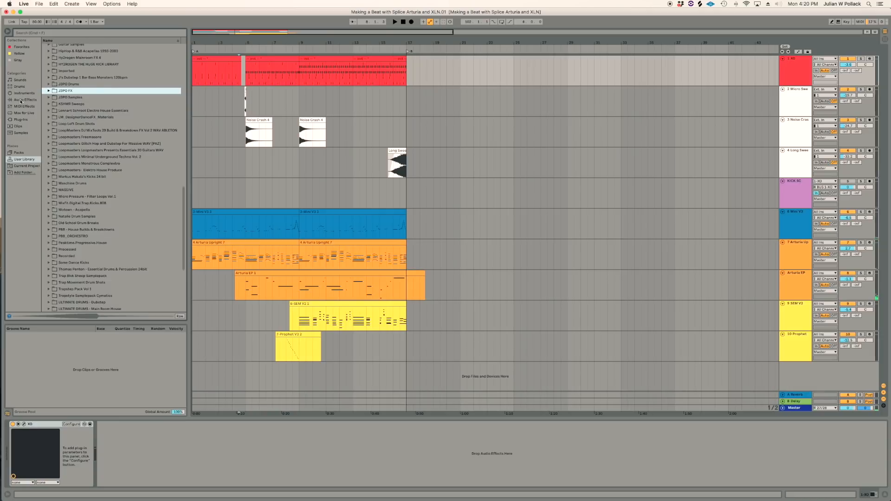
Add an Auto Filter to the XO and Arturia Upright tracks, sweeping the XO filter's low-pass cutoff down and back up
{"action": "left_click", "coordinate": [20, 100]}
{"action": "double_click", "coordinate": [63, 60]}
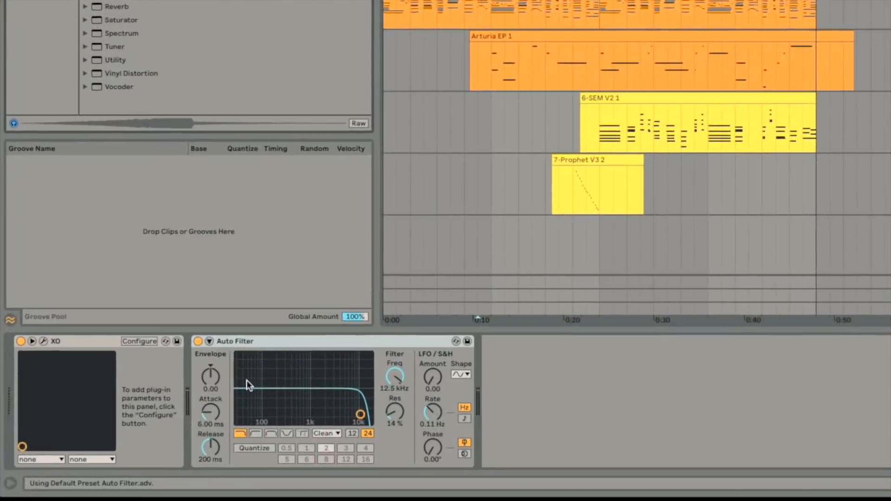
{"action": "left_click_drag", "start_coordinate": [360, 414], "coordinate": [314, 413]}
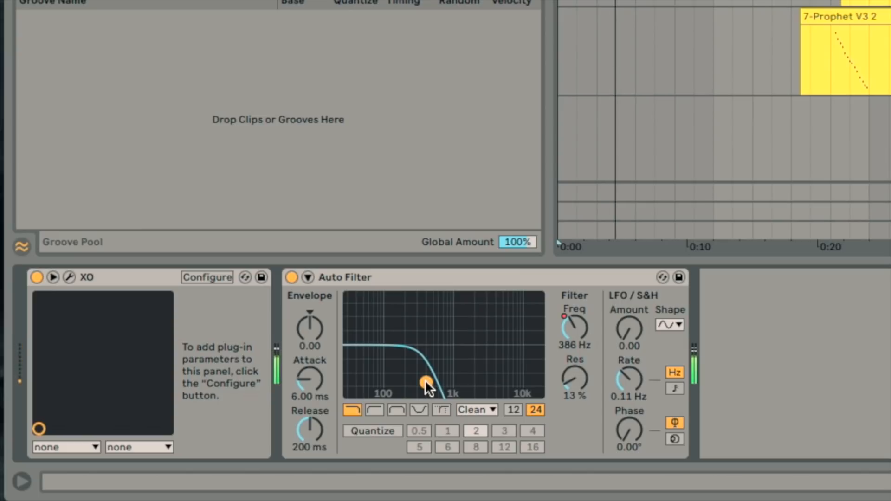
{"action": "left_click_drag", "start_coordinate": [426, 383], "coordinate": [535, 377]}
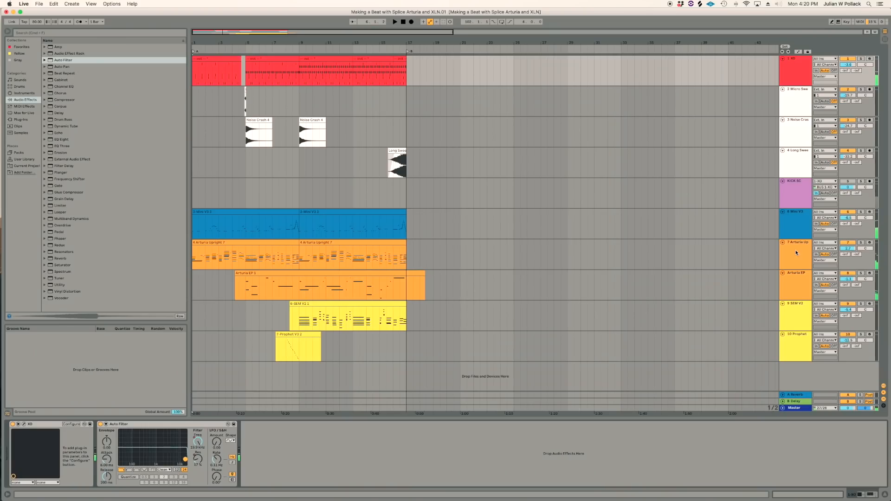
{"action": "left_click", "coordinate": [796, 253]}
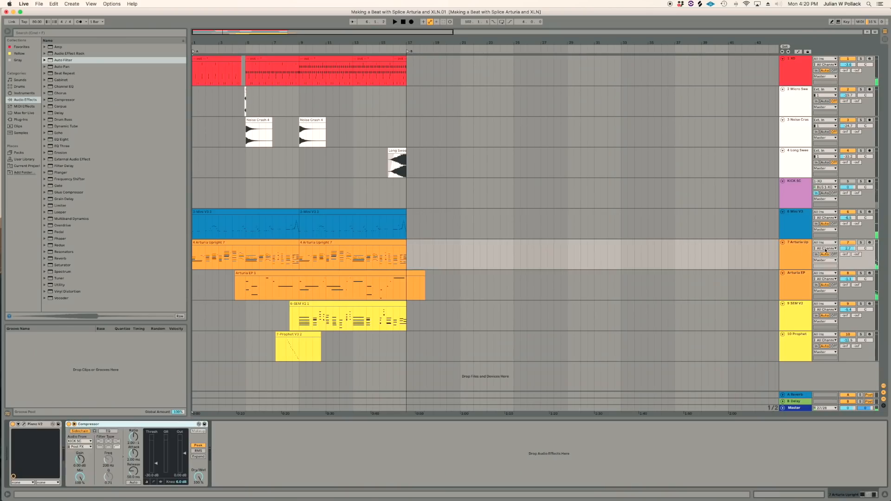
{"action": "double_click", "coordinate": [66, 63]}
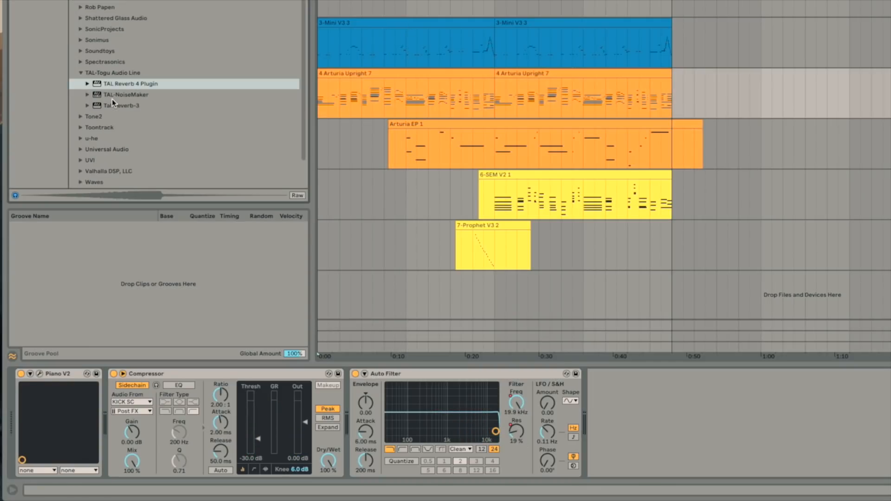
Insert XLN Audio's RC-20 Retro Color on the Arturia Upright track directly after Piano V2
{"action": "scroll", "coordinate": [113, 99], "scroll_direction": "down", "scroll_amount": 3}
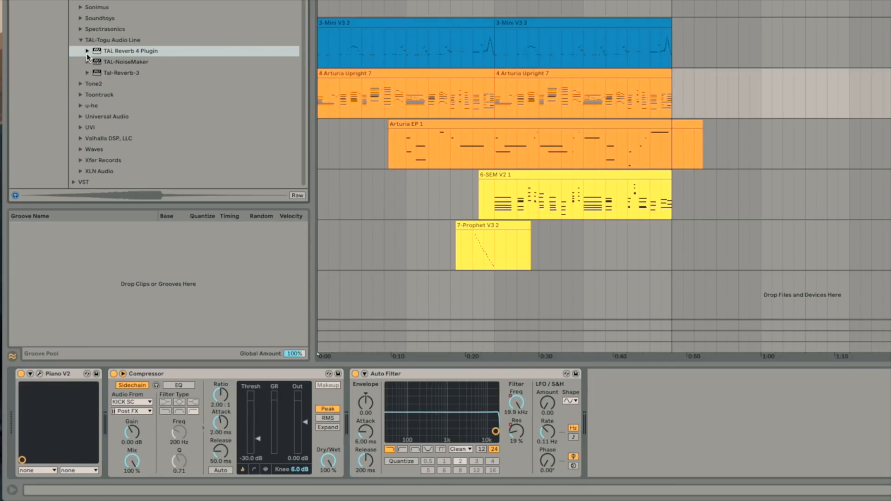
{"action": "left_click", "coordinate": [81, 41]}
{"action": "left_click", "coordinate": [82, 171]}
{"action": "left_click", "coordinate": [87, 117]}
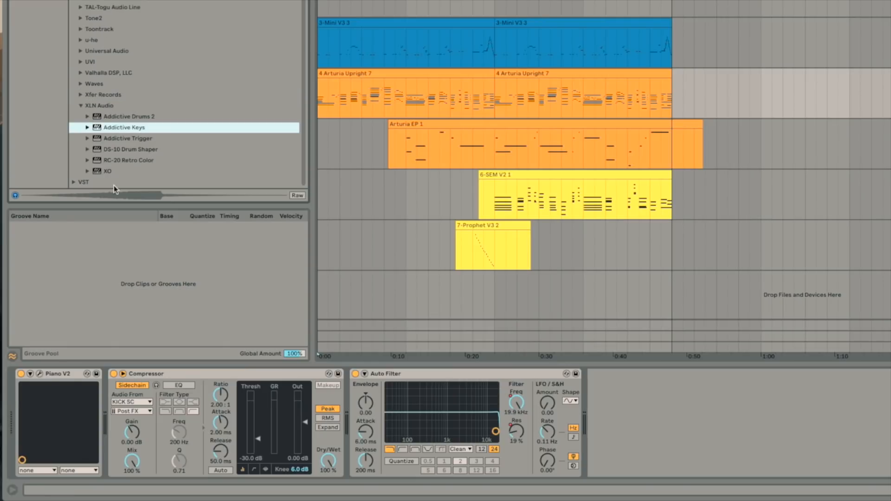
{"action": "left_click_drag", "start_coordinate": [122, 161], "coordinate": [425, 346]}
{"action": "left_click_drag", "start_coordinate": [397, 376], "coordinate": [106, 417]}
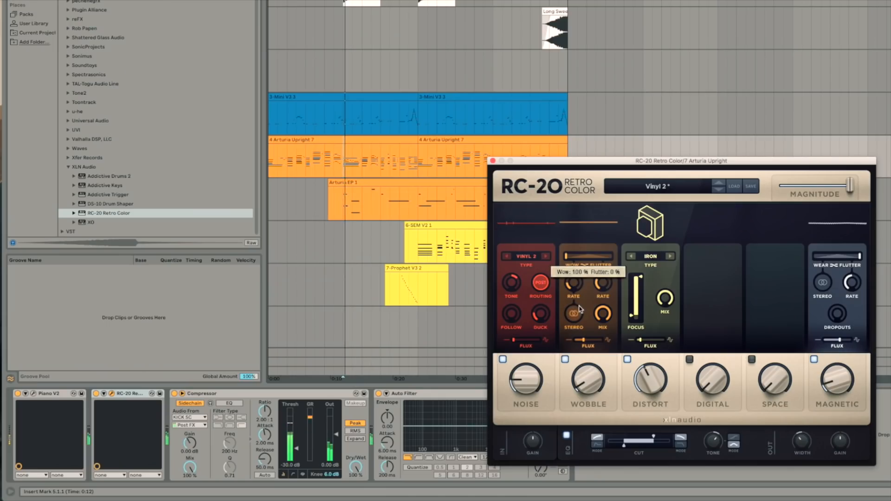
Change the RC-20 noise type to 15" while the piano plays, and close the plug-in window
{"action": "left_click", "coordinate": [546, 256]}
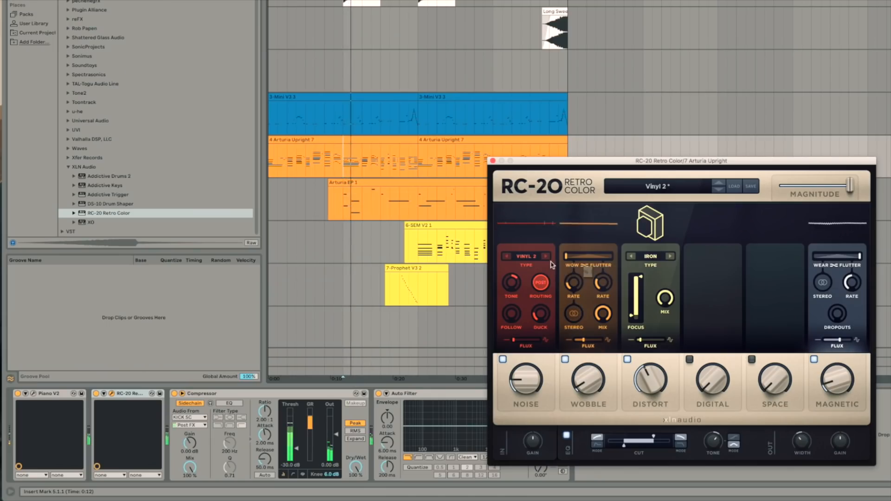
{"action": "mouse_move", "coordinate": [515, 395]}
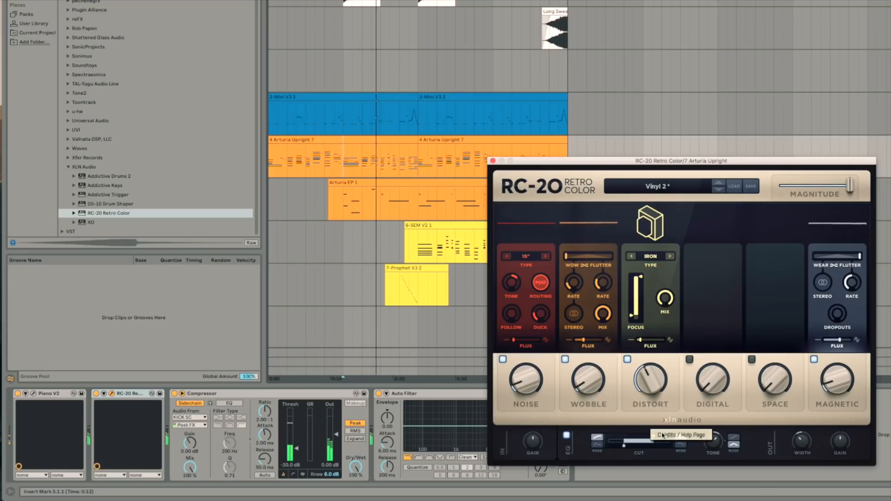
{"action": "mouse_move", "coordinate": [656, 439]}
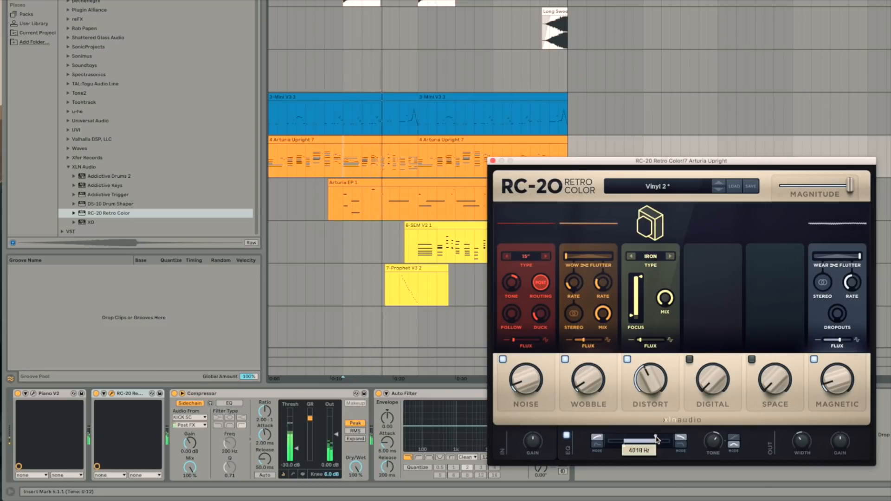
{"action": "left_click", "coordinate": [493, 160]}
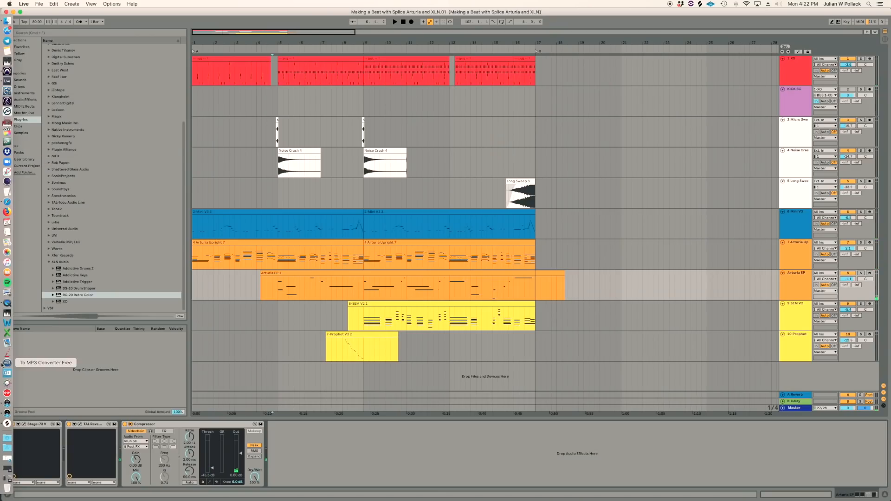
Switch to Splice, pick THE_KOUNT_hihat_loop_vintage_82.wav and place it at bar 9 on a new audio track below XO
{"action": "left_click", "coordinate": [7, 423]}
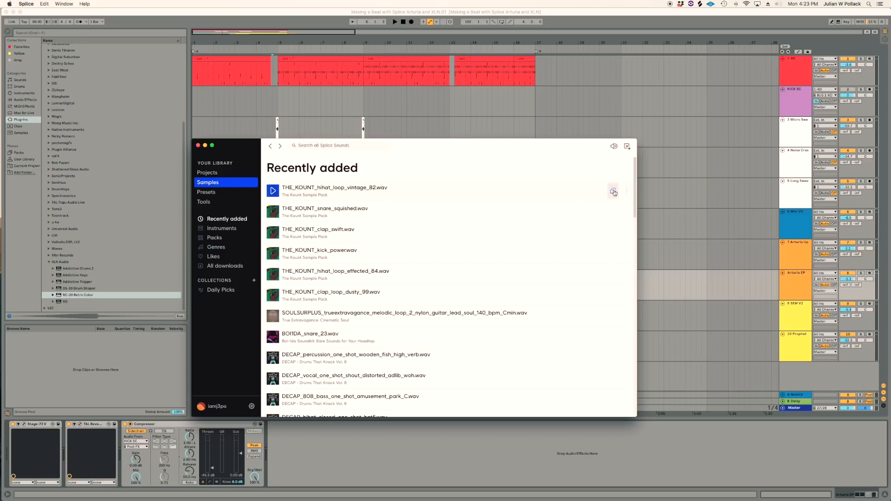
{"action": "left_click", "coordinate": [754, 25]}
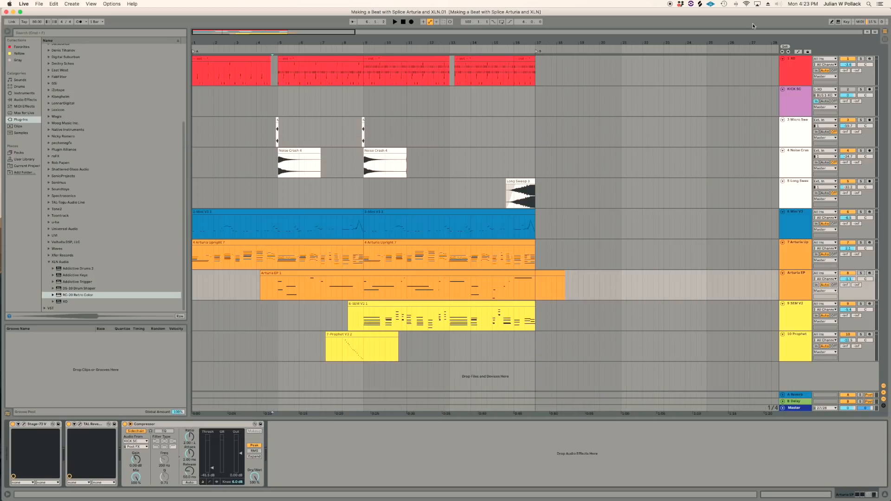
{"action": "left_click", "coordinate": [790, 61]}
{"action": "key", "text": "super+t"}
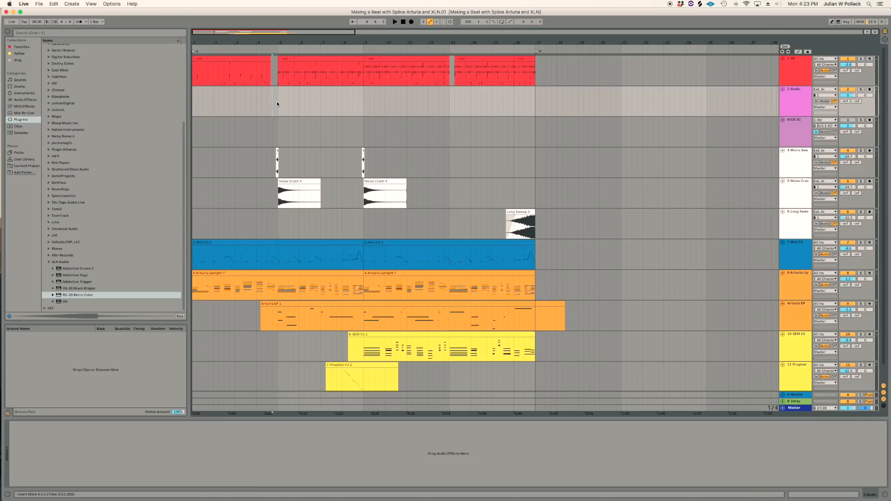
{"action": "left_click", "coordinate": [364, 106]}
{"action": "key", "text": "super+v"}
Play back from just before bar 9 and lower the hi-hat loop track's volume to fit the drums
{"action": "left_click", "coordinate": [352, 104]}
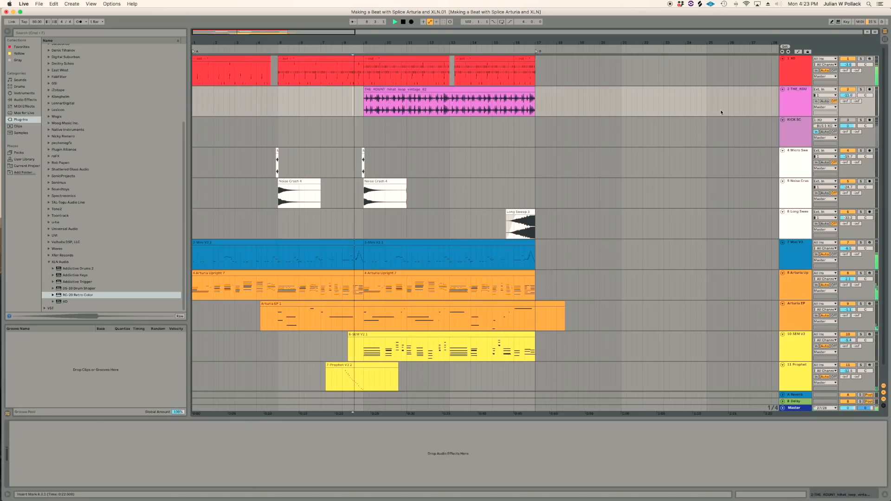
{"action": "left_click_drag", "start_coordinate": [848, 95], "coordinate": [848, 107]}
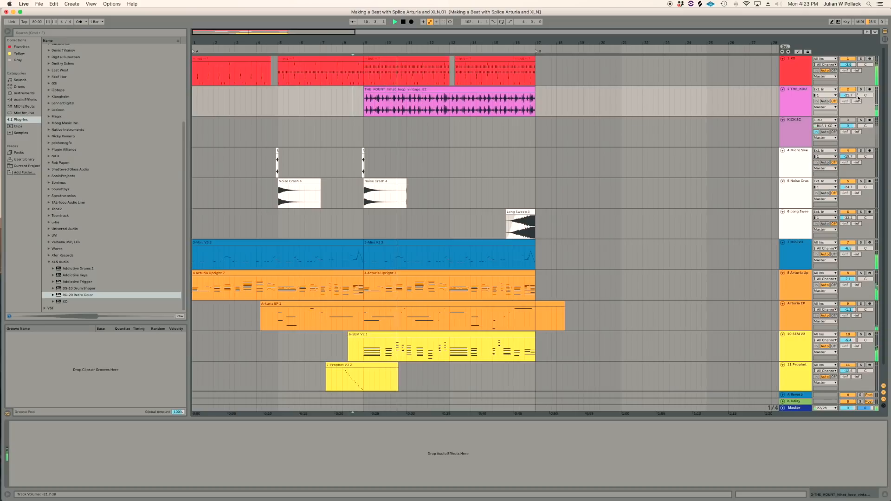
{"action": "left_click_drag", "start_coordinate": [852, 96], "coordinate": [853, 103]}
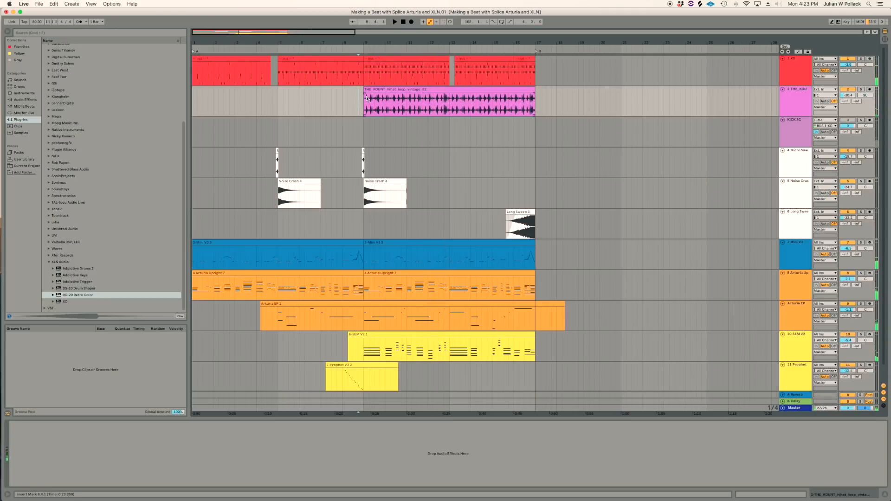
Cut the first beat of bar 13 out of the hi-hat loop to match the gap in the XO drums
{"action": "key", "text": "plus"}
{"action": "key", "text": "plus"}
{"action": "key", "text": "plus"}
{"action": "scroll", "coordinate": [421, 116], "scroll_direction": "right", "scroll_amount": 2}
{"action": "left_click_drag", "start_coordinate": [692, 104], "coordinate": [714, 104]}
{"action": "key", "text": "Delete"}
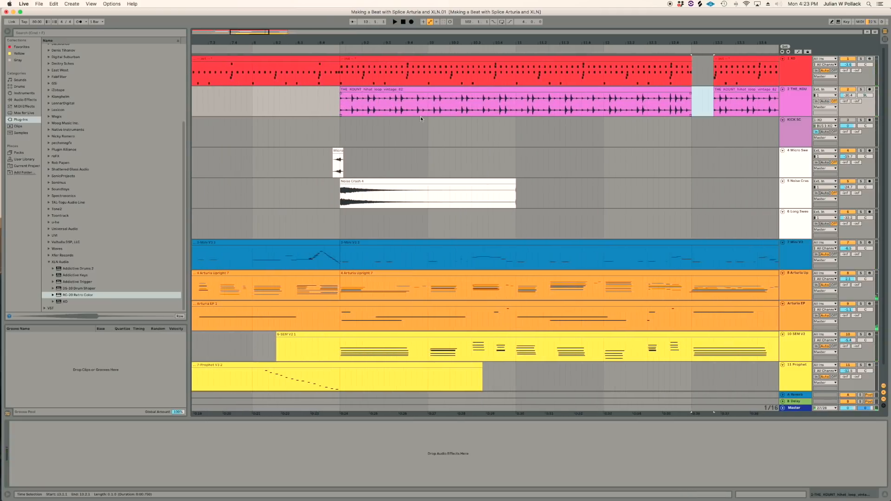
{"action": "left_click", "coordinate": [324, 106]}
Group the XO and hi-hat loop tracks and add a Drum Buss to the group
{"action": "left_click", "coordinate": [795, 68]}
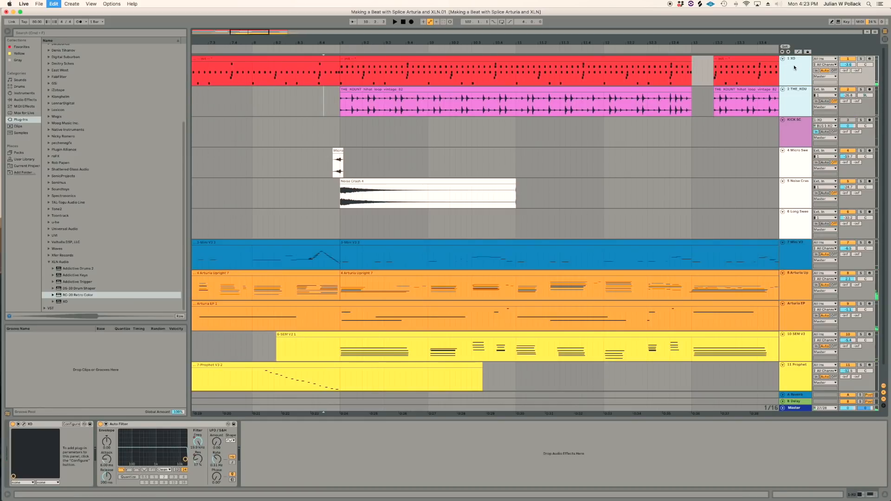
{"action": "key", "text": "super+g"}
{"action": "left_click", "coordinate": [49, 262]}
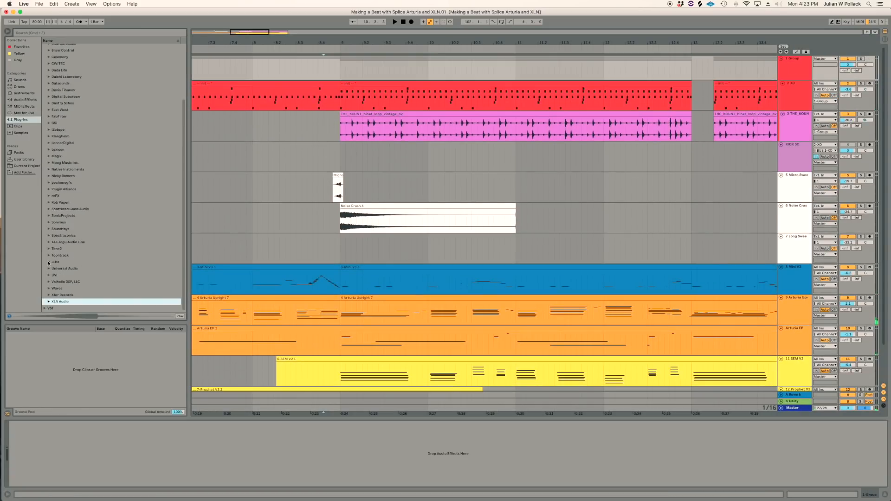
{"action": "left_click", "coordinate": [25, 100]}
{"action": "left_click_drag", "start_coordinate": [770, 75], "coordinate": [785, 73]}
{"action": "key", "text": "space"}
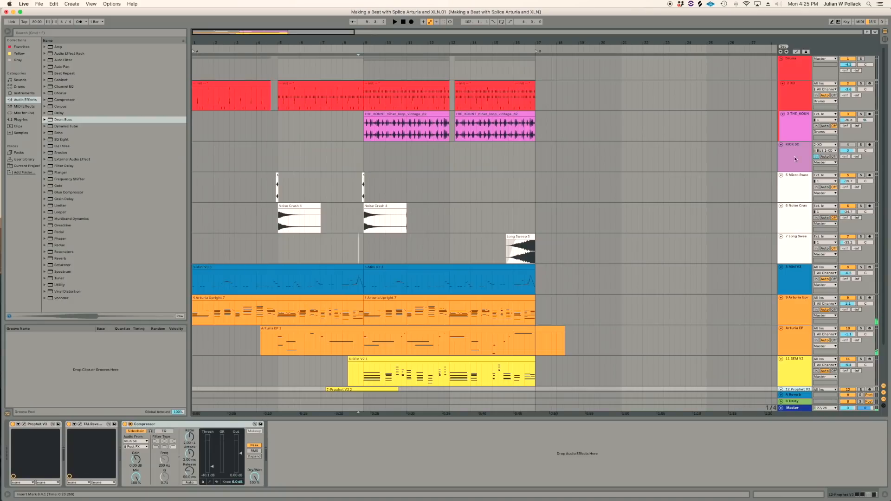
Add the XLN Audio RC-20 Retro Color plug-in to the Master track
{"action": "left_click", "coordinate": [796, 157]}
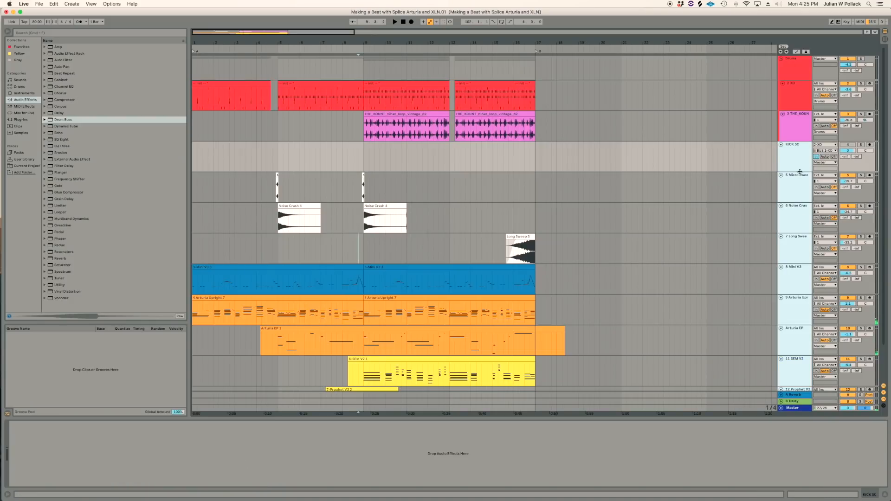
{"action": "left_click", "coordinate": [21, 119]}
{"action": "left_click", "coordinate": [44, 47]}
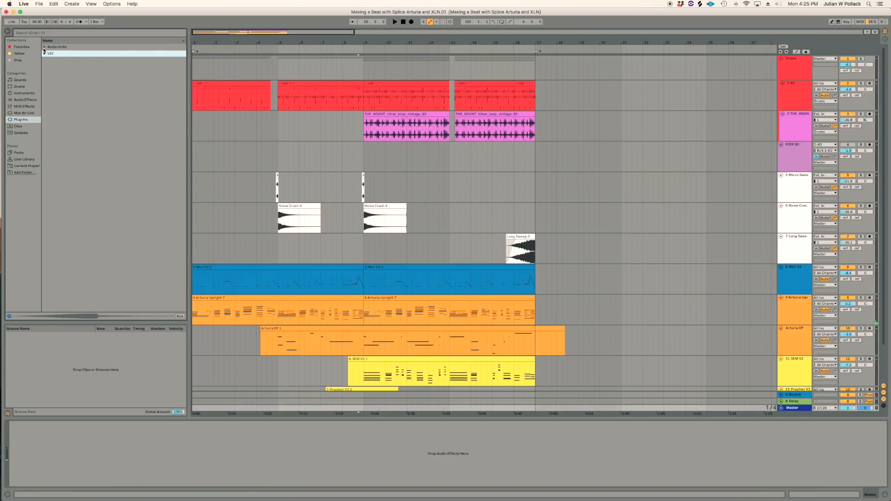
{"action": "scroll", "coordinate": [97, 290], "scroll_direction": "down", "scroll_amount": 3}
{"action": "left_click", "coordinate": [57, 303]}
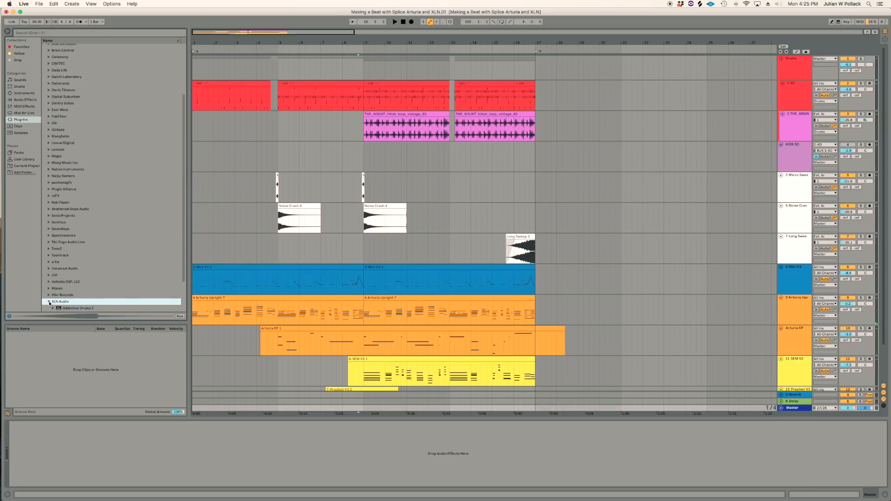
{"action": "double_click", "coordinate": [77, 295]}
Load the J3 LoFi Mastering preset in the Master's RC-20 and close the plug-in window
{"action": "scroll", "coordinate": [300, 234], "scroll_direction": "up", "scroll_amount": 10}
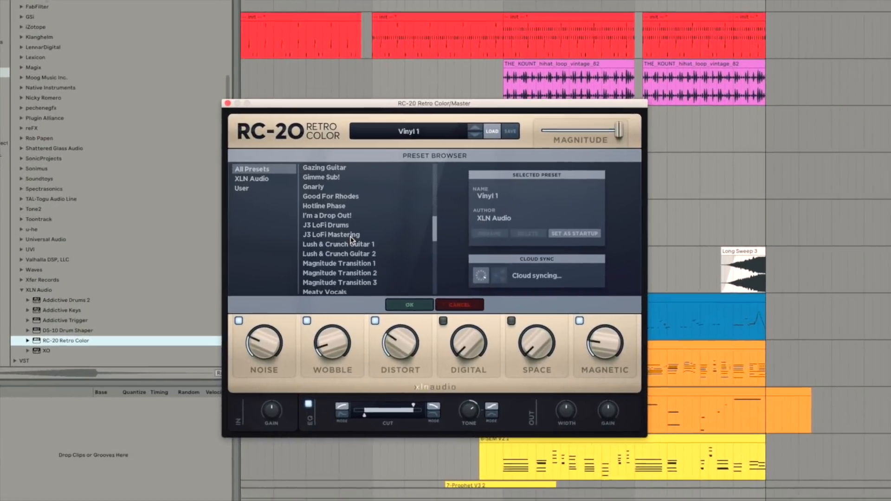
{"action": "left_click", "coordinate": [265, 225]}
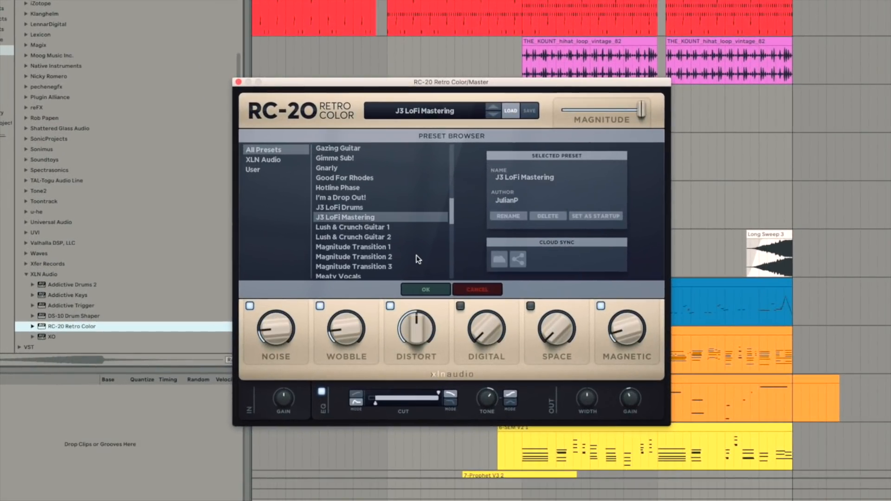
{"action": "left_click", "coordinate": [420, 287]}
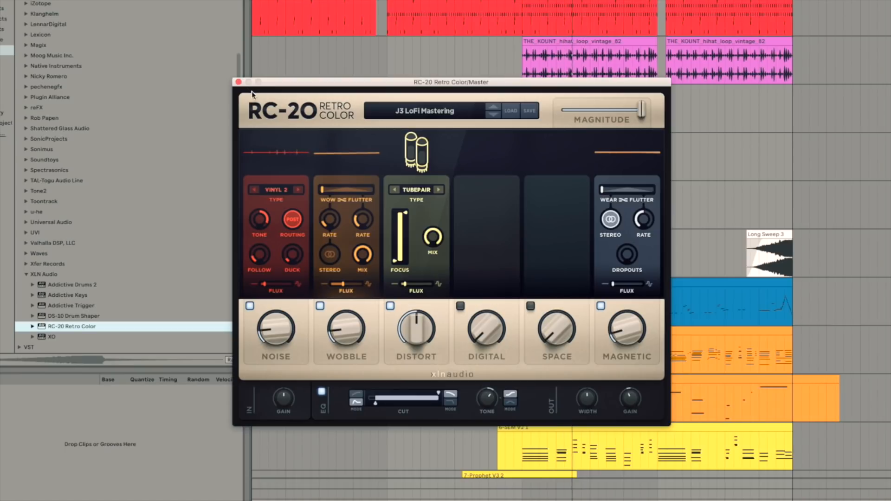
{"action": "left_click", "coordinate": [239, 82]}
Add the Xfer Records OTT multiband compressor after RC-20 on the Master track
{"action": "left_click", "coordinate": [49, 295]}
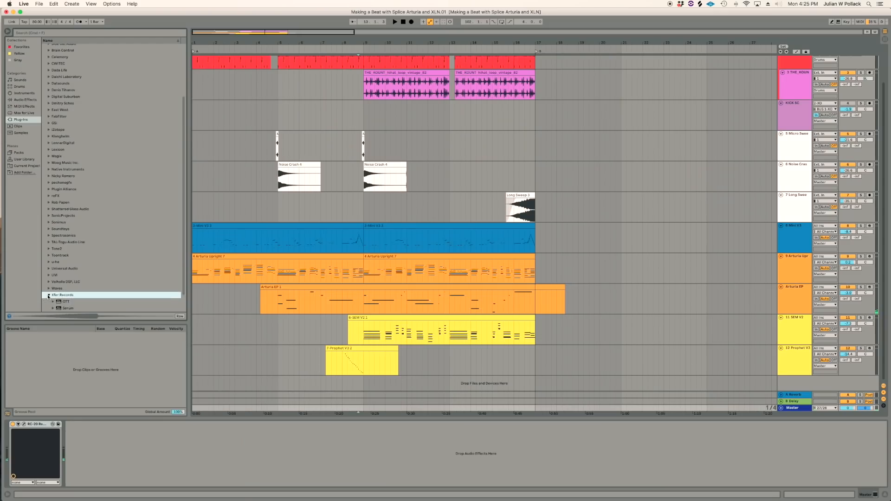
{"action": "scroll", "coordinate": [66, 282], "scroll_direction": "down", "scroll_amount": 2}
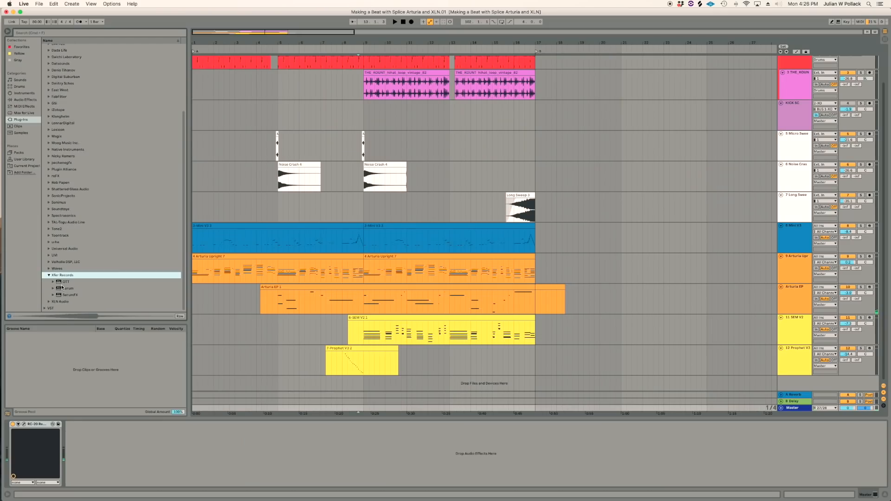
{"action": "double_click", "coordinate": [66, 282]}
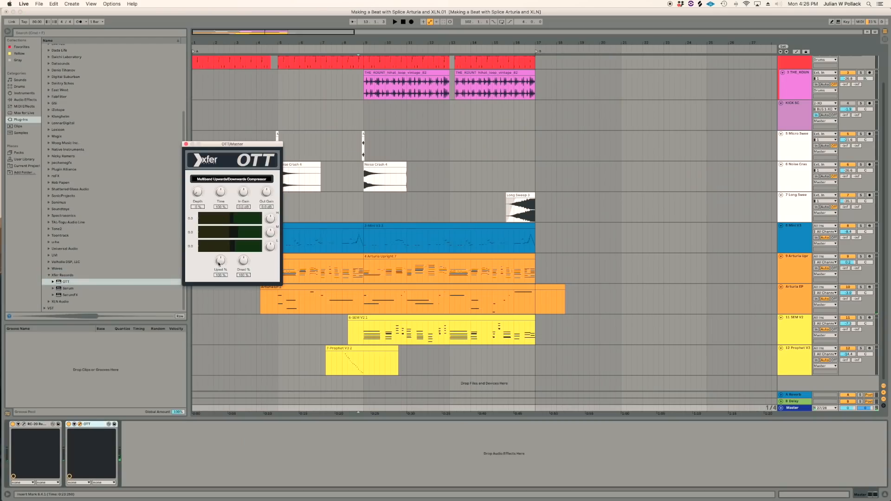
During playback, set OTT's Depth to 17%, upward compression to 120% and downward compression to 89%, then close its window
{"action": "key", "text": "space"}
{"action": "left_click_drag", "start_coordinate": [198, 195], "coordinate": [203, 189]}
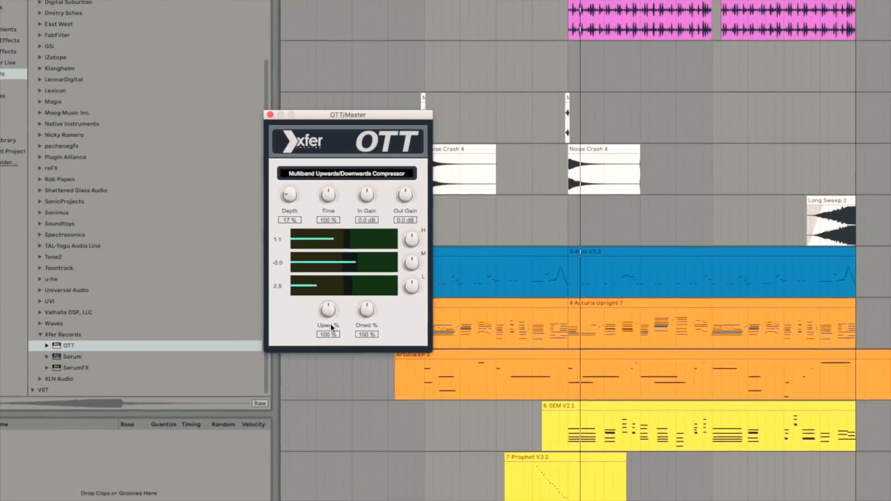
{"action": "left_click_drag", "start_coordinate": [331, 327], "coordinate": [364, 312]}
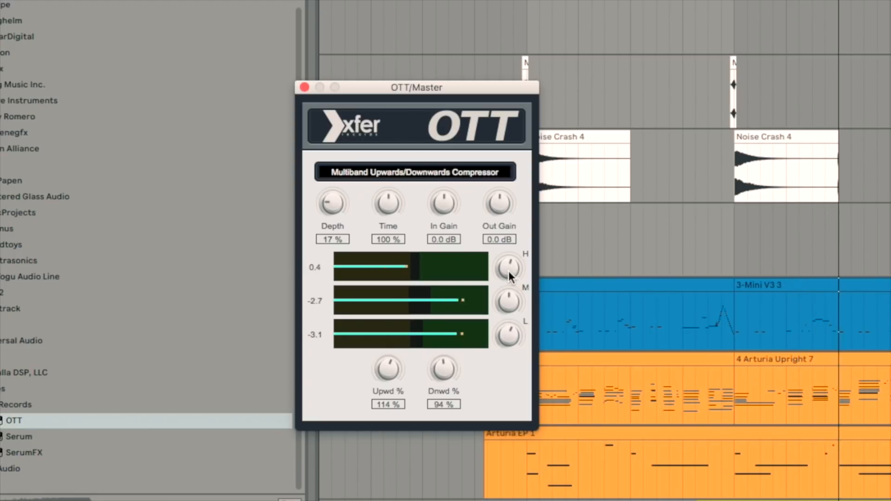
{"action": "left_click_drag", "start_coordinate": [399, 370], "coordinate": [442, 373]}
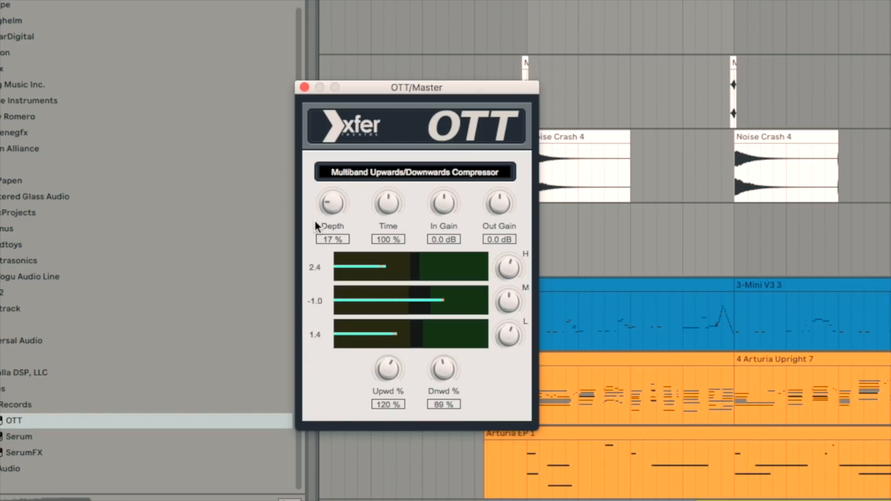
{"action": "left_click", "coordinate": [305, 87]}
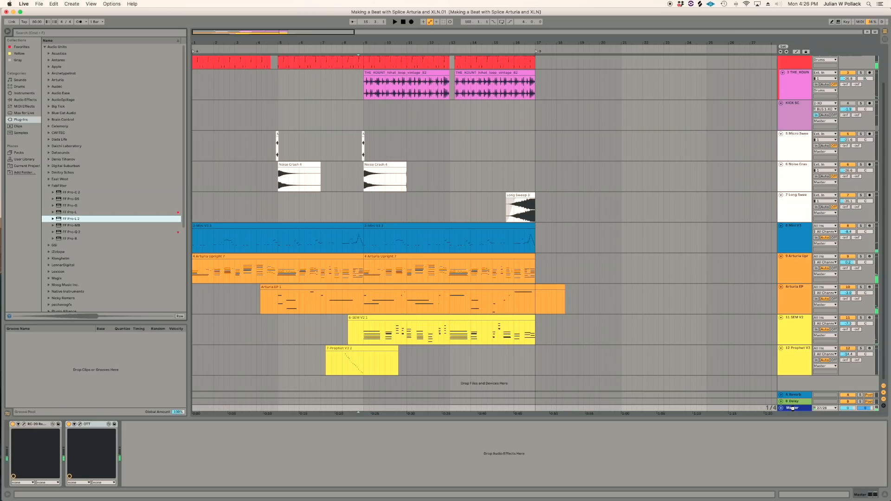
Add FabFilter Pro-L 2 to the end of the Master chain and load its Hip Hop - Mastering RS preset
{"action": "left_click_drag", "start_coordinate": [793, 408], "coordinate": [793, 409]}
{"action": "left_click", "coordinate": [521, 121]}
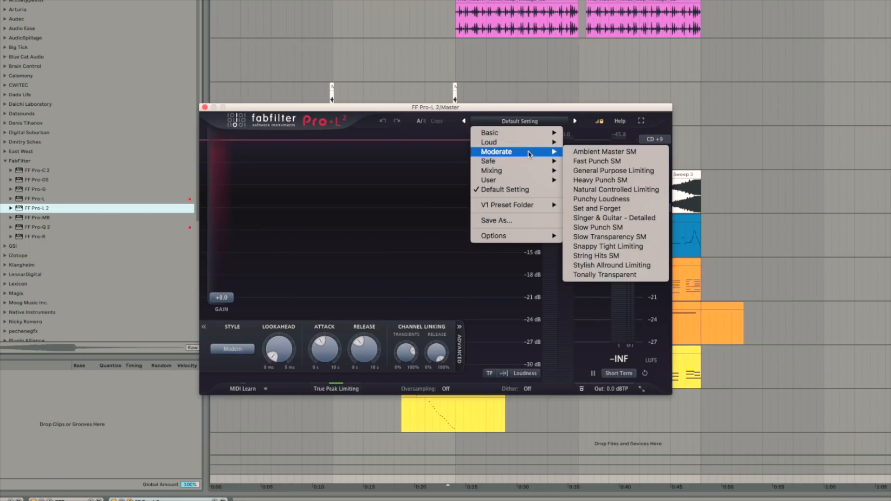
{"action": "mouse_move", "coordinate": [526, 146]}
{"action": "left_click", "coordinate": [618, 209]}
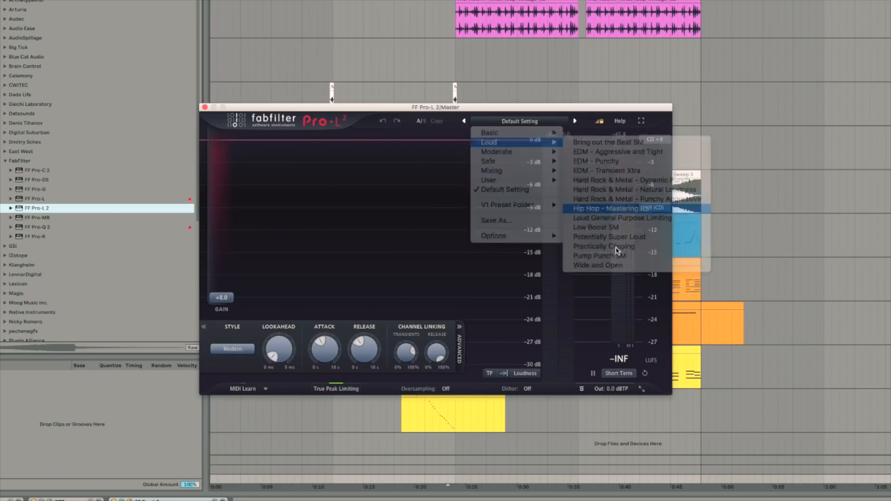
Play the beat and raise the Pro-L 2 limiter's input gain
{"action": "mouse_move", "coordinate": [614, 392]}
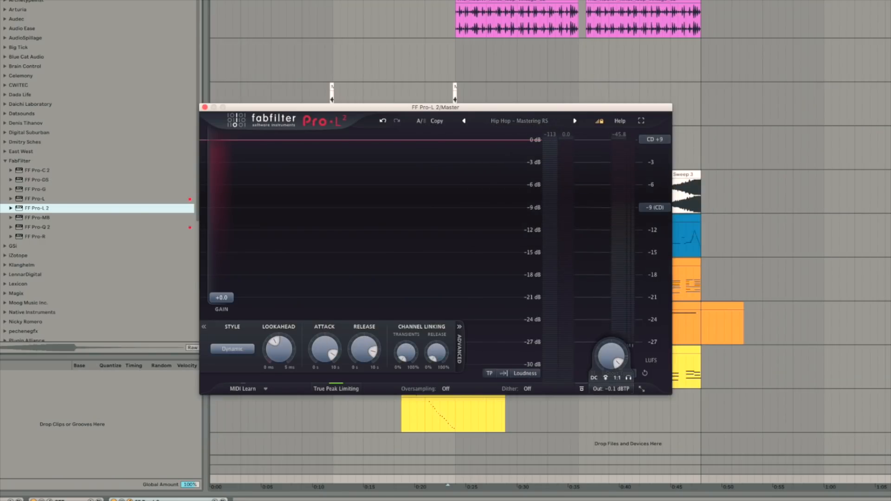
{"action": "key", "text": "space"}
{"action": "left_click_drag", "start_coordinate": [228, 297], "coordinate": [231, 250]}
{"action": "mouse_move", "coordinate": [557, 285]}
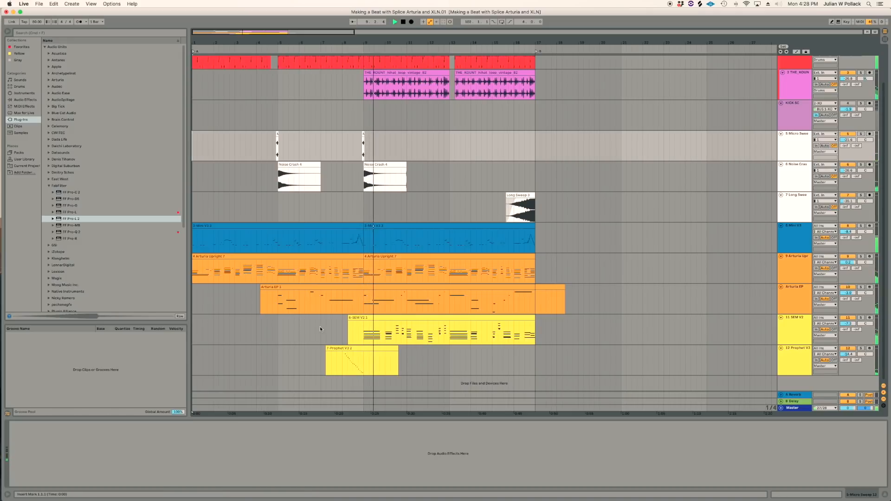
Copy the Prophet V3 clip region starting at bar 7 and paste it at bar 15 on the same track
{"action": "left_click_drag", "start_coordinate": [319, 362], "coordinate": [409, 360]}
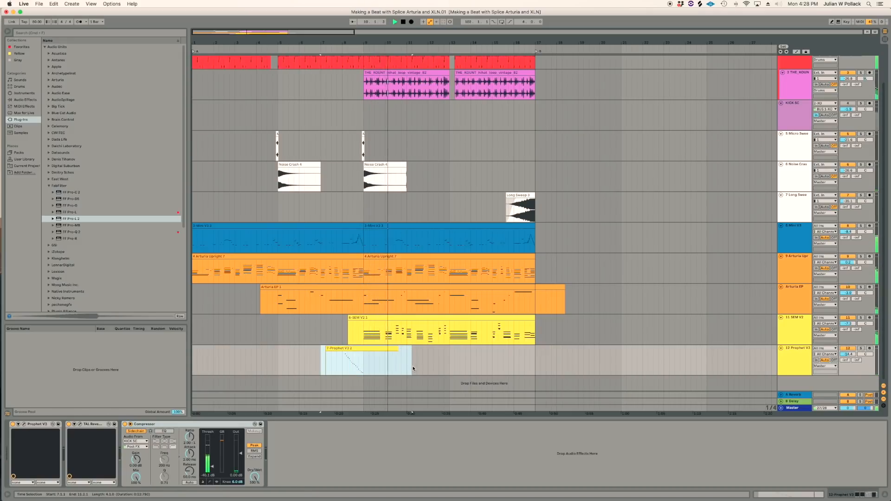
{"action": "key", "text": "ctrl+c"}
{"action": "left_click", "coordinate": [492, 365]}
{"action": "key", "text": "ctrl+v"}
{"action": "left_click", "coordinate": [490, 366]}
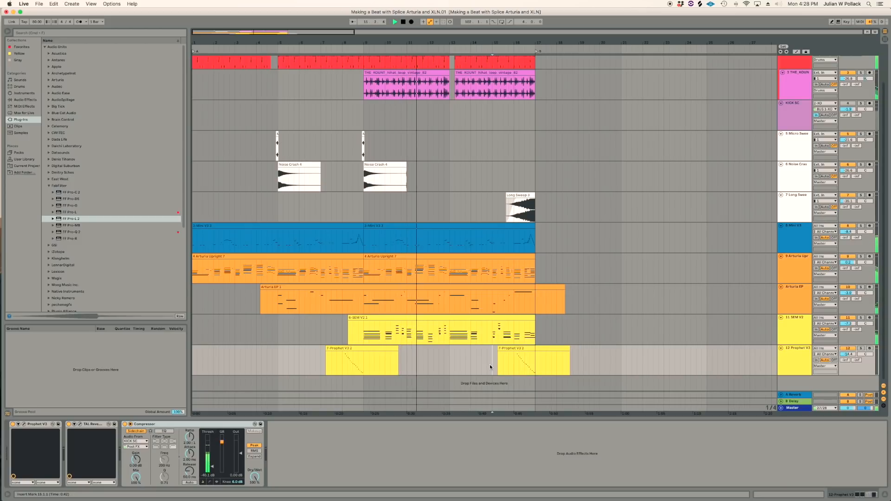